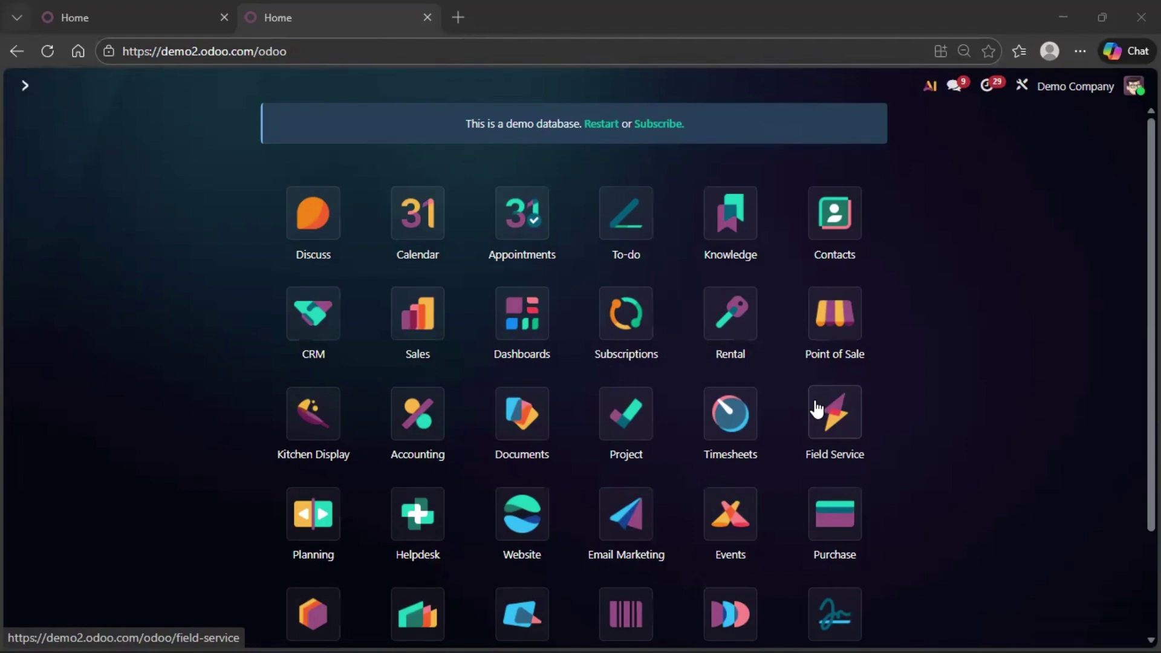
# Step: Open the bill of materials for [D_0045] Stool in the Manufacturing app and copy its product name
pyautogui.scroll(-2, 861, 464)
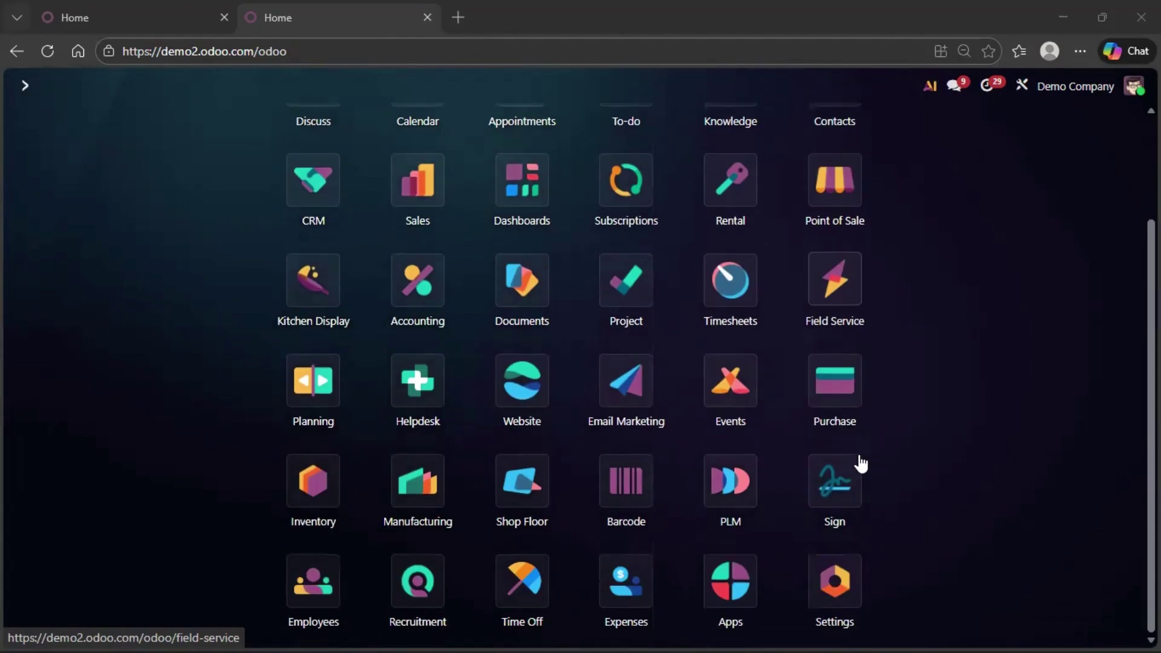
pyautogui.click(426, 485)
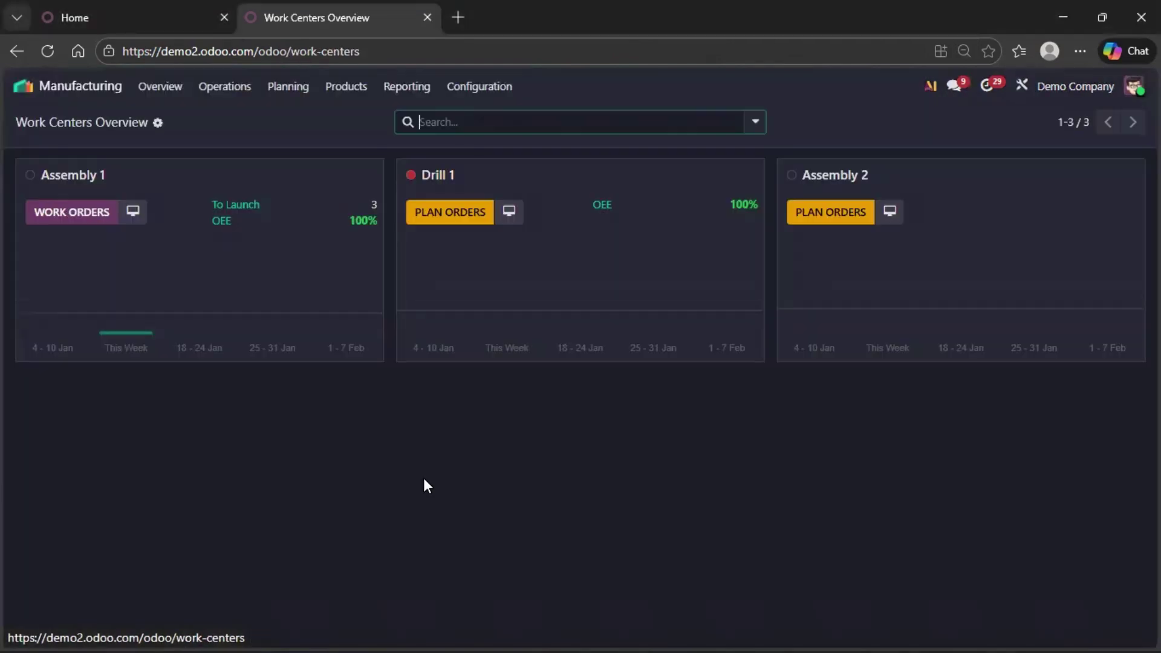
pyautogui.click(296, 96)
pyautogui.moveTo(336, 95)
pyautogui.click(355, 156)
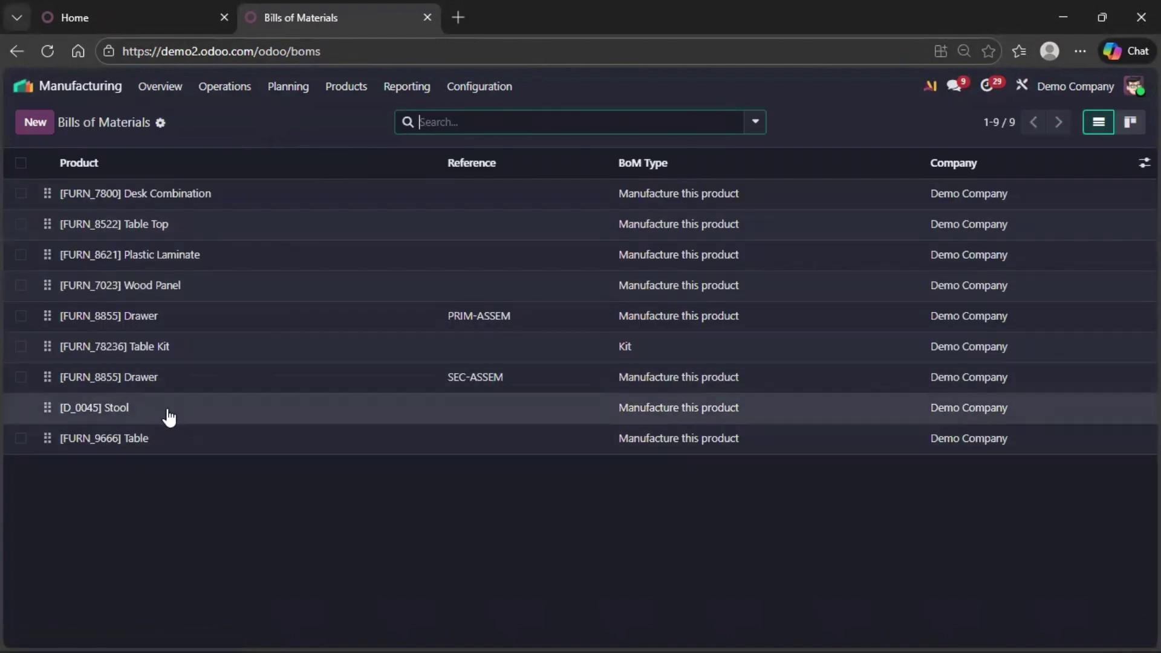
pyautogui.click(169, 416)
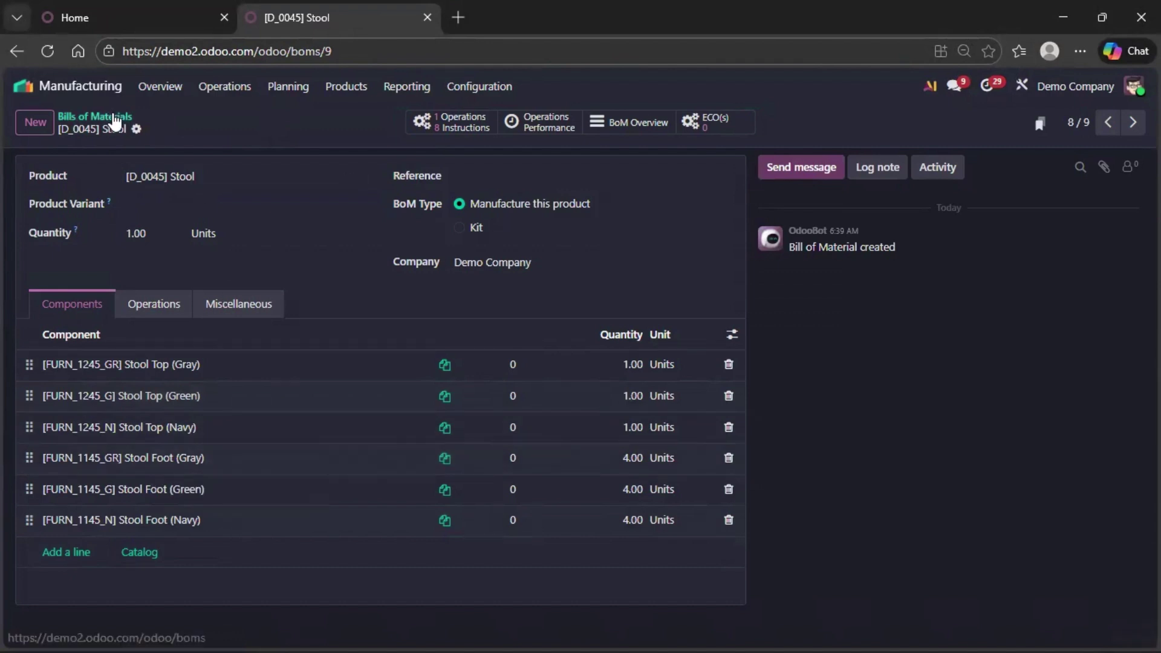
pyautogui.click(227, 176)
pyautogui.hotkey('ctrl', 'c')
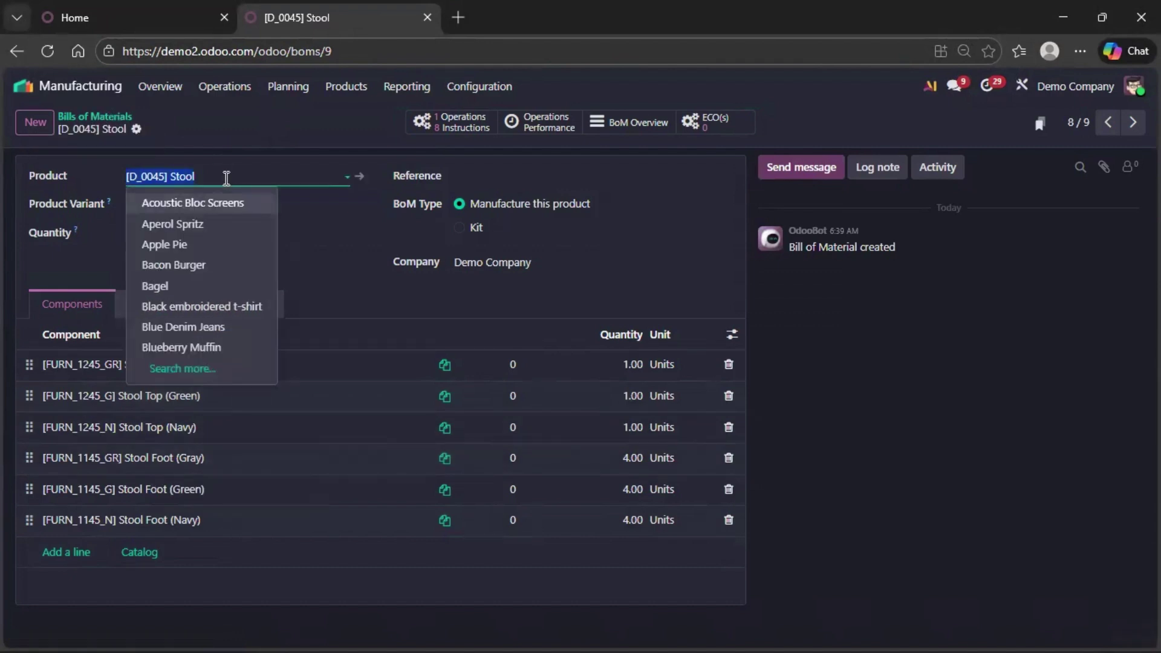
# Step: Create a new manufacturing order for the product Stool (Green) and confirm it
pyautogui.click(223, 87)
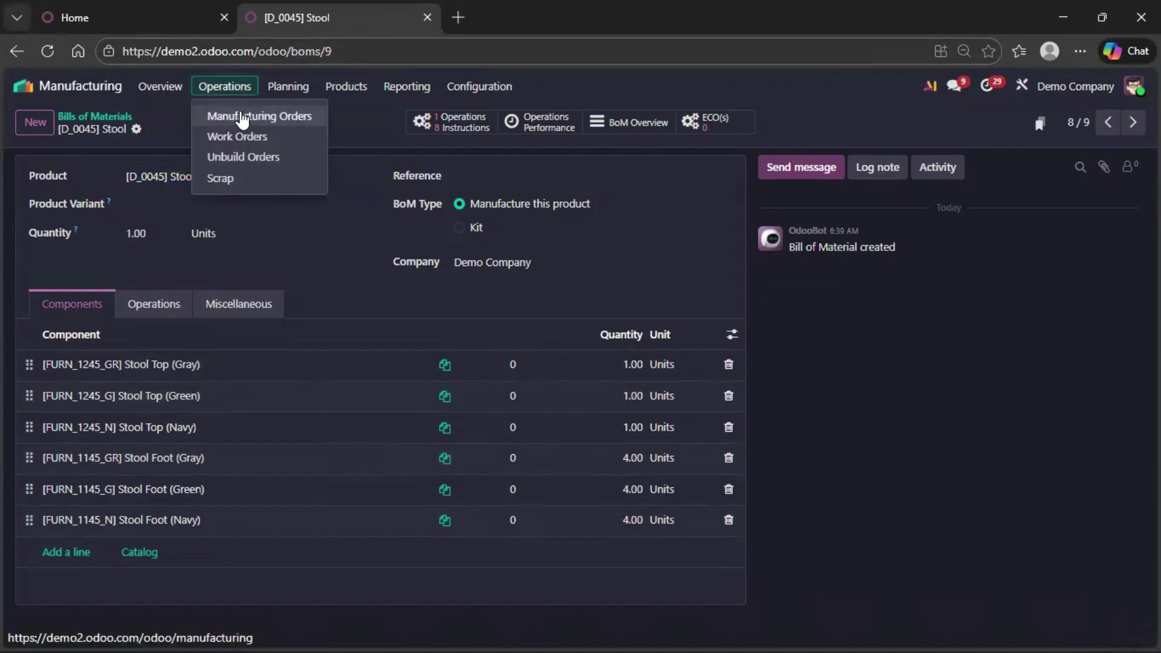
pyautogui.click(242, 117)
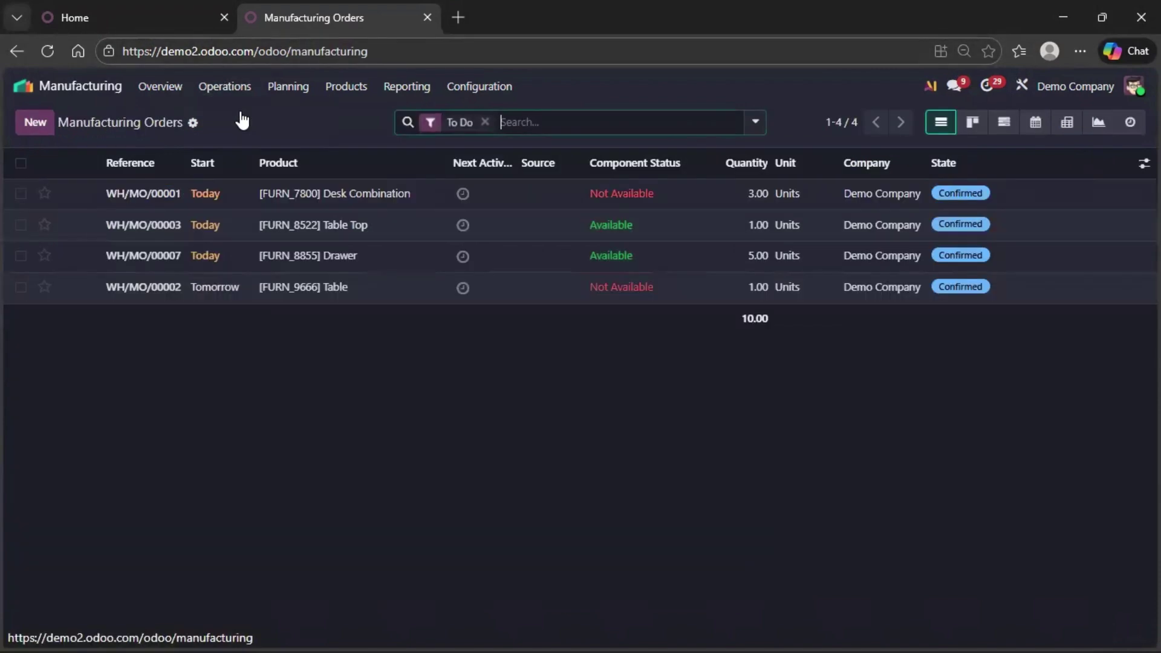
pyautogui.click(37, 122)
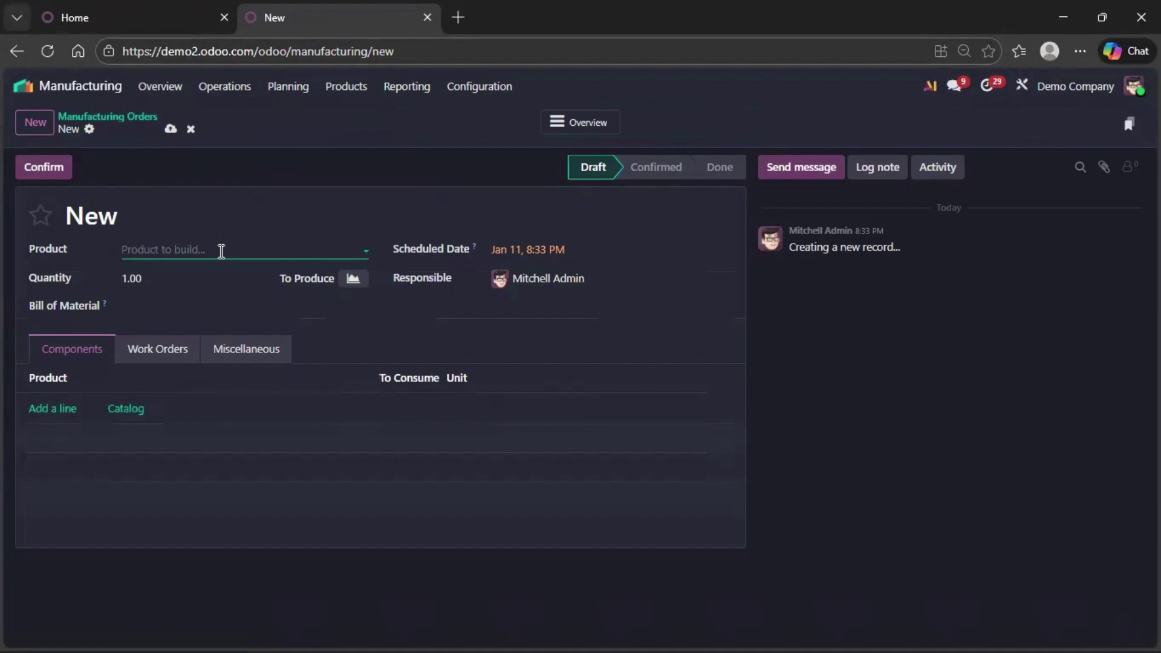
pyautogui.hotkey('ctrl', 'v')
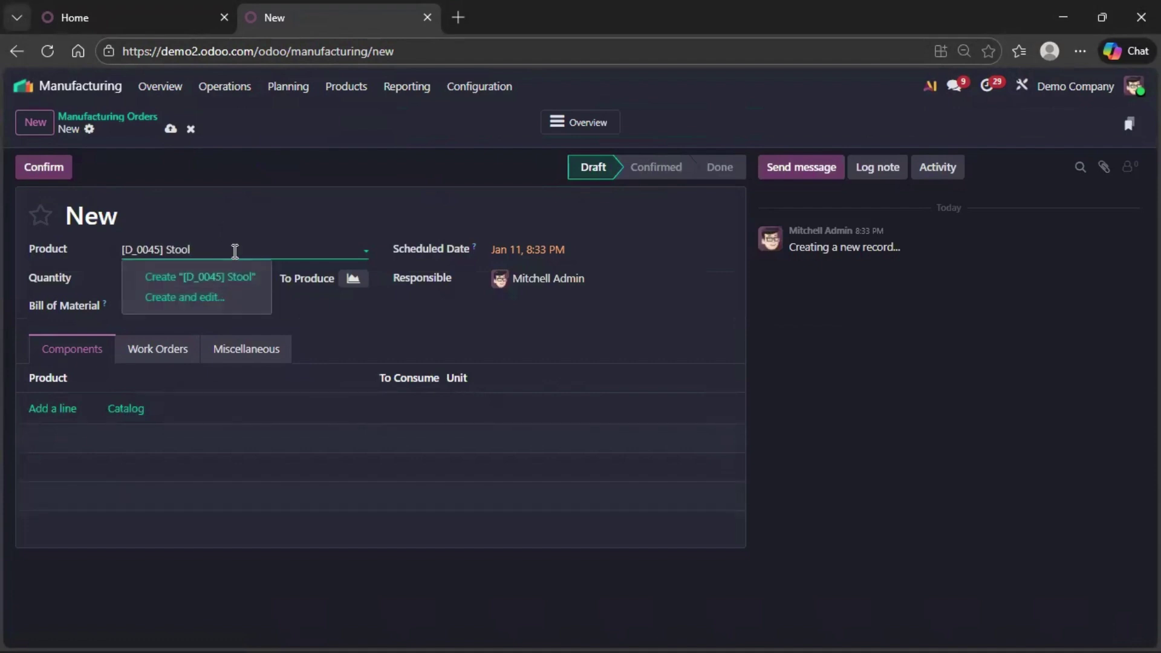
pyautogui.press('BackSpace')
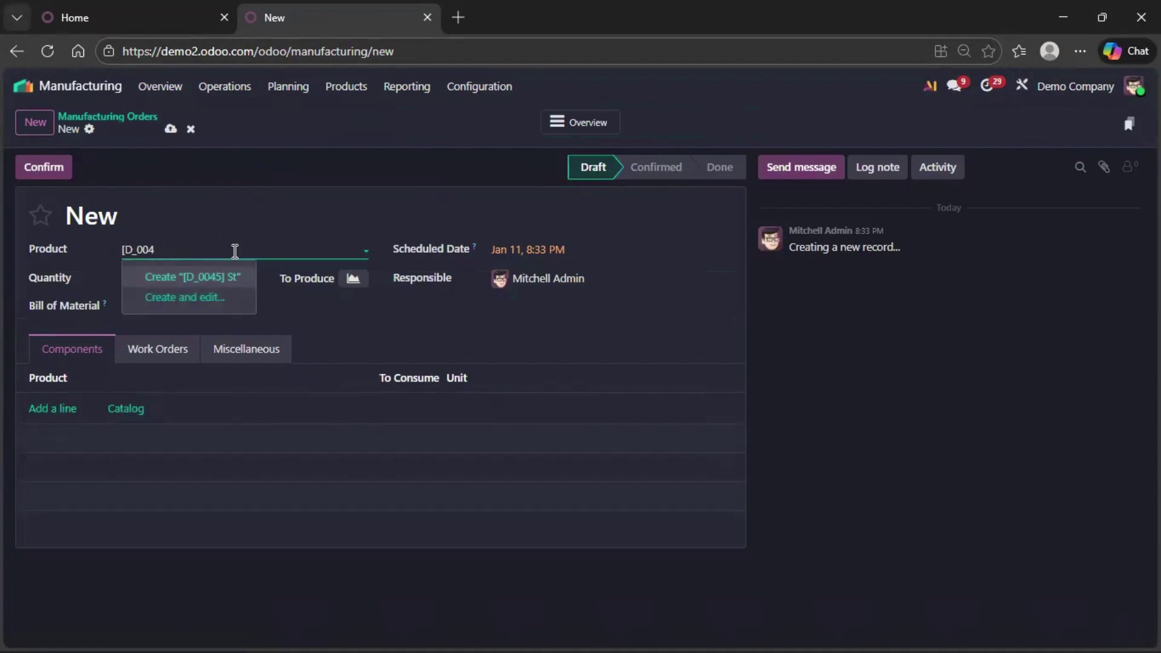
pyautogui.press('BackSpace')
pyautogui.press('BackSpace')
pyautogui.write('ST')
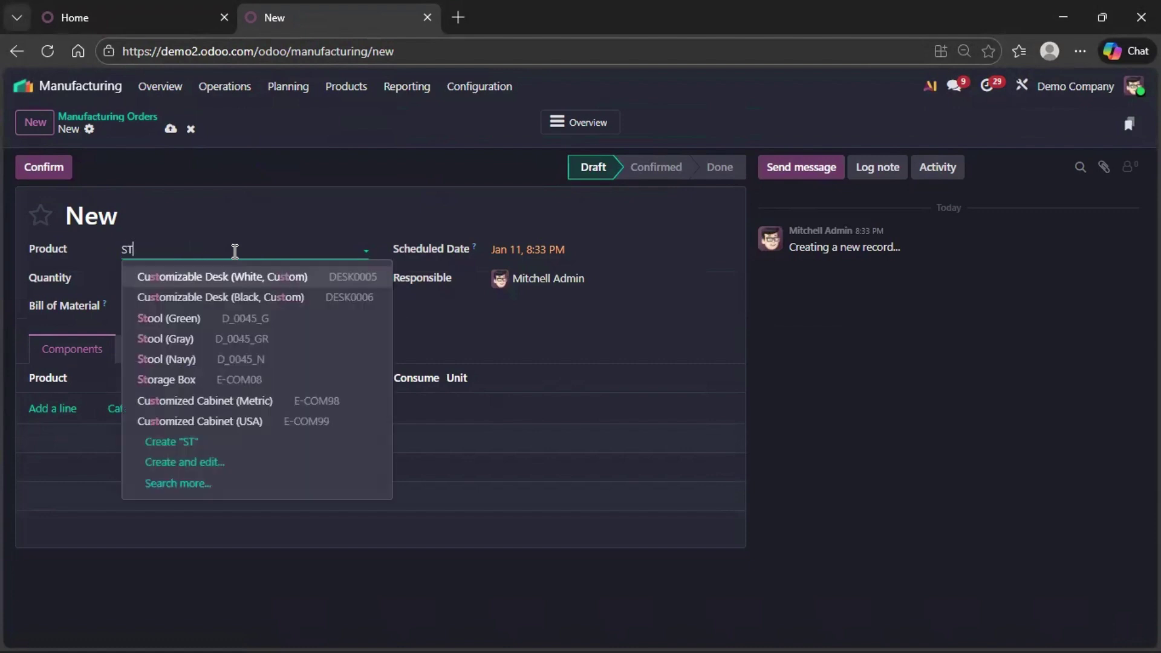
pyautogui.write('O')
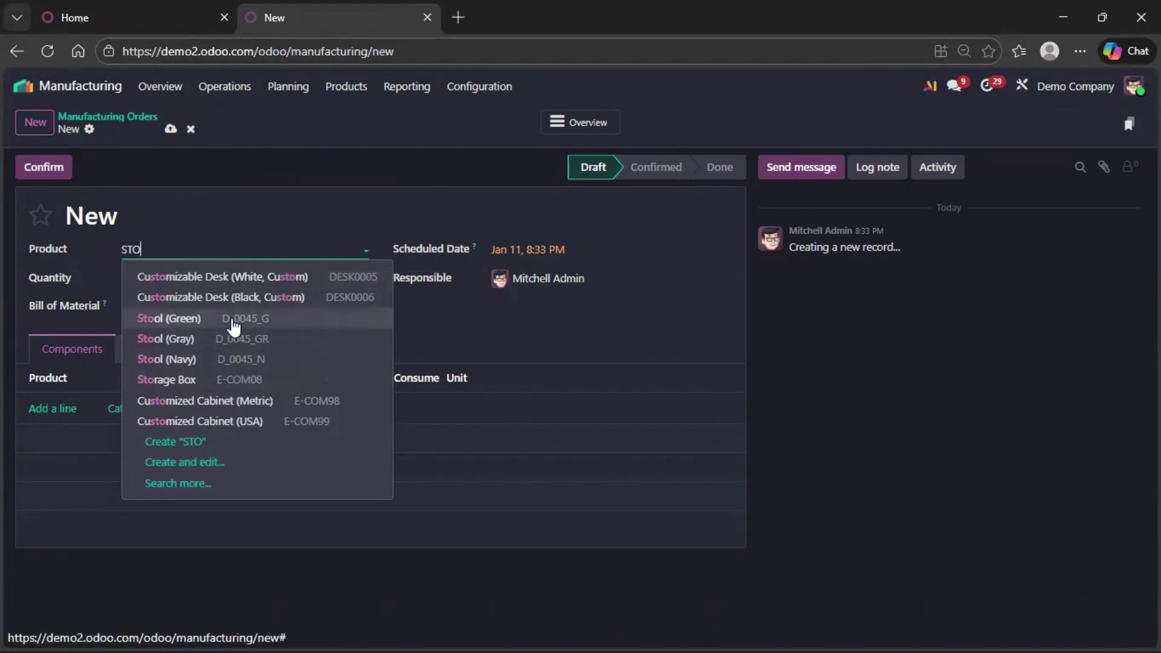
pyautogui.click(264, 332)
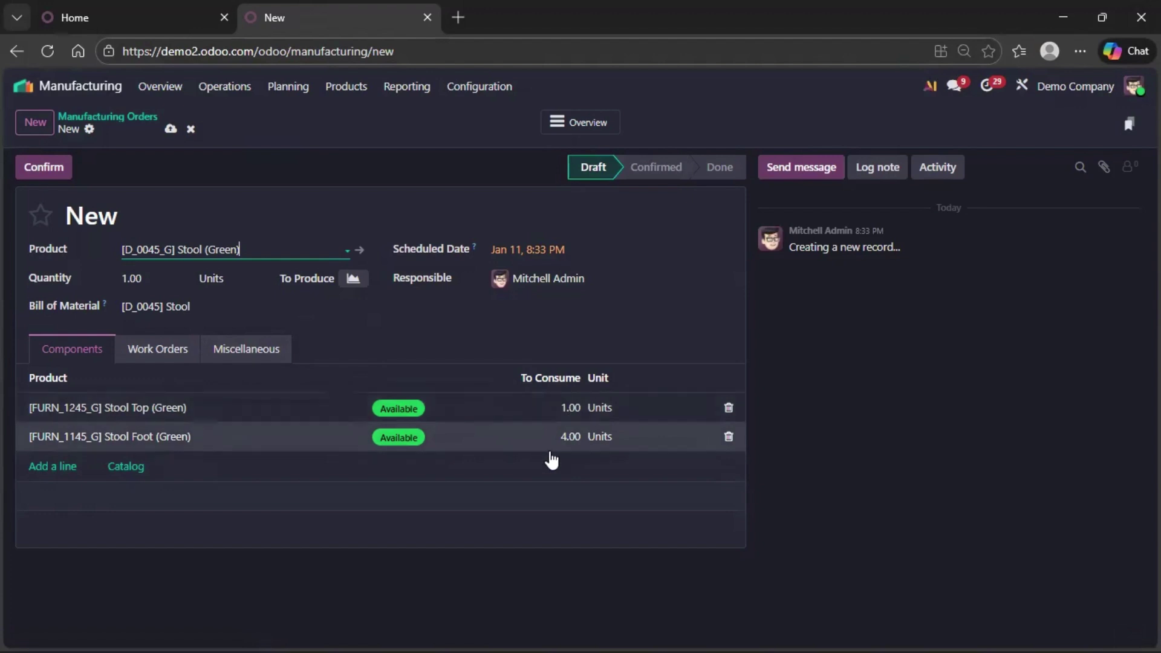
pyautogui.click(48, 170)
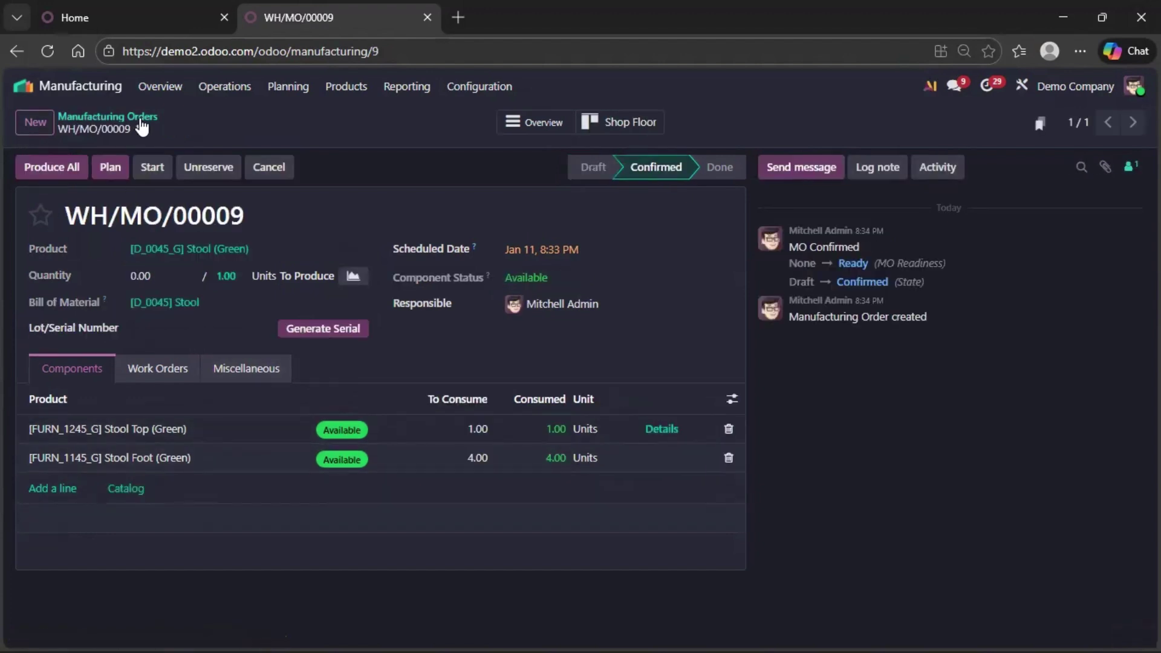
# Step: Switch to the PLM app and start a new engineering change order under BOM Updates
pyautogui.click(140, 121)
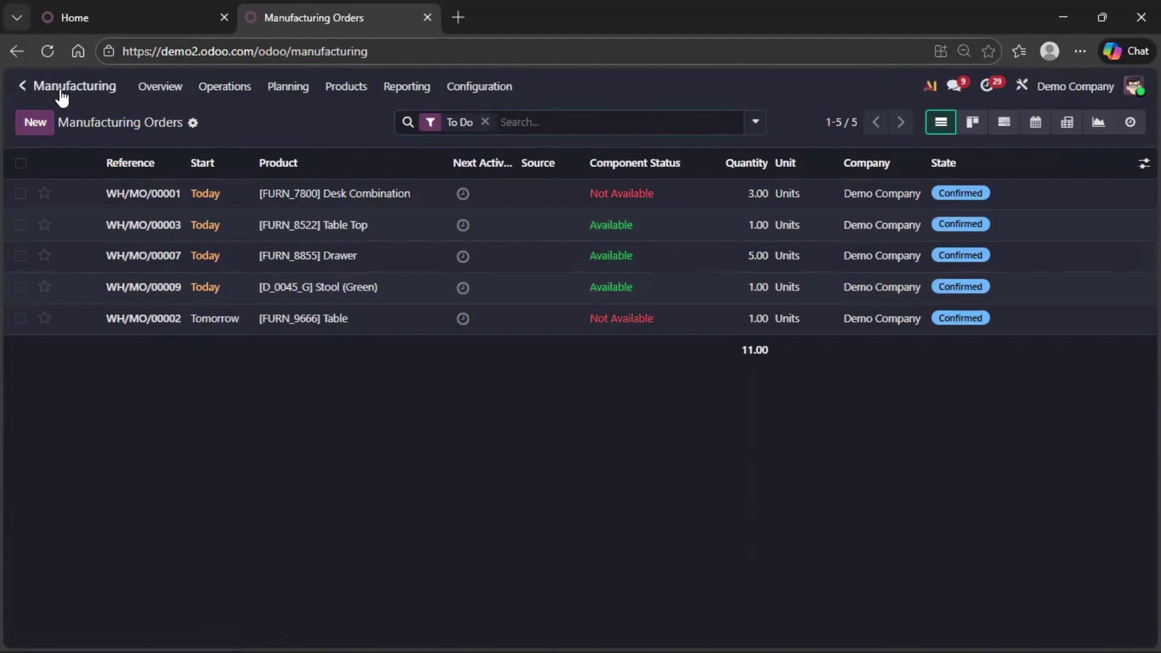
pyautogui.click(27, 89)
pyautogui.scroll(-2, 666, 511)
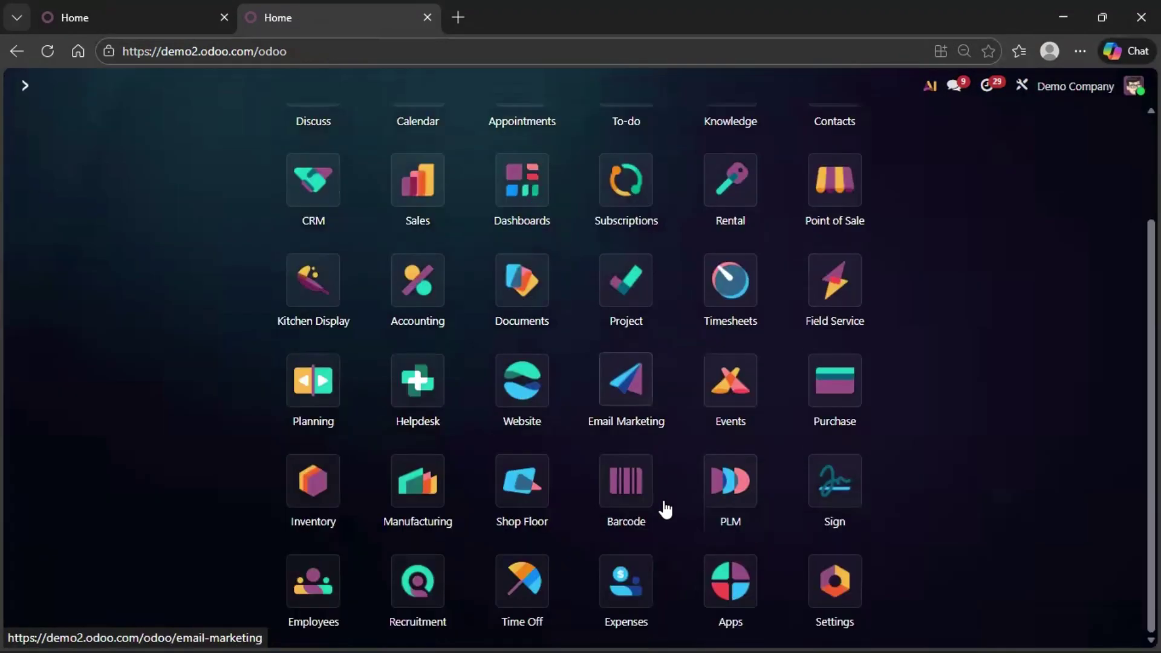
pyautogui.click(731, 487)
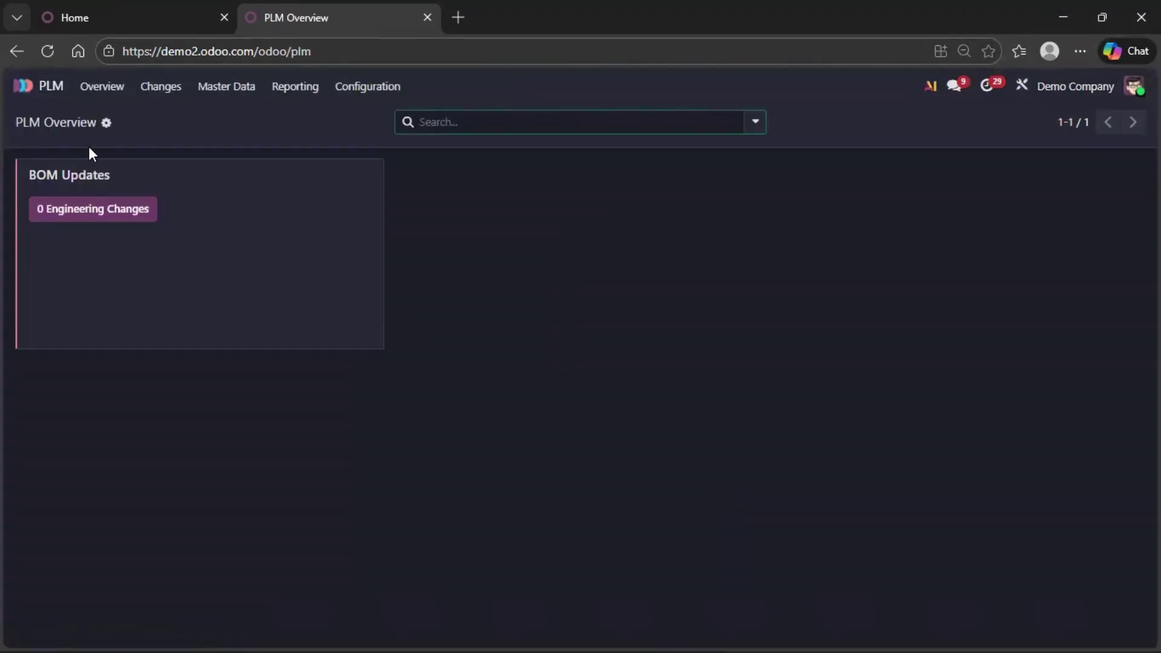
pyautogui.click(95, 212)
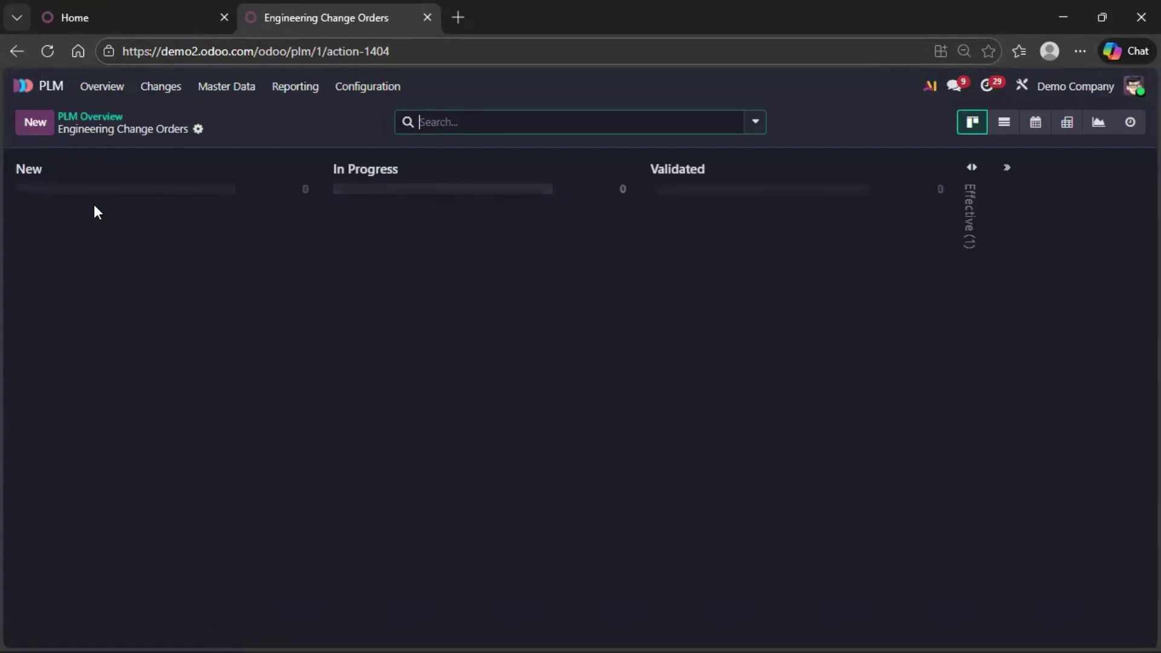
pyautogui.click(40, 134)
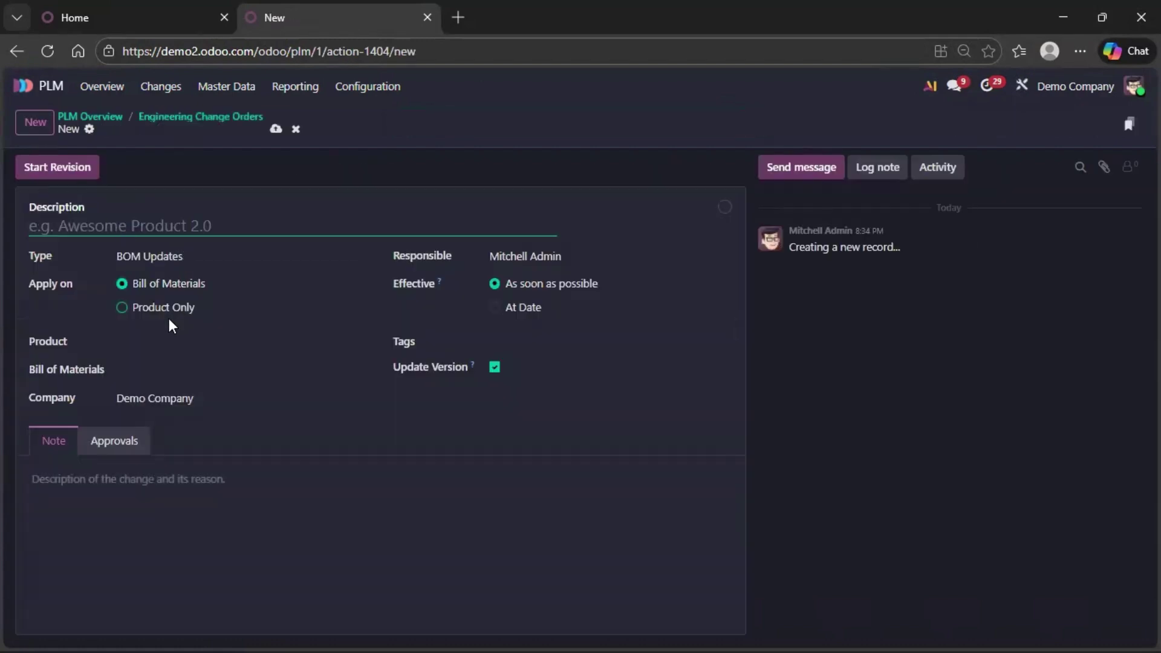
# Step: Set the change order's product to [D_0045] Stool
pyautogui.click(144, 341)
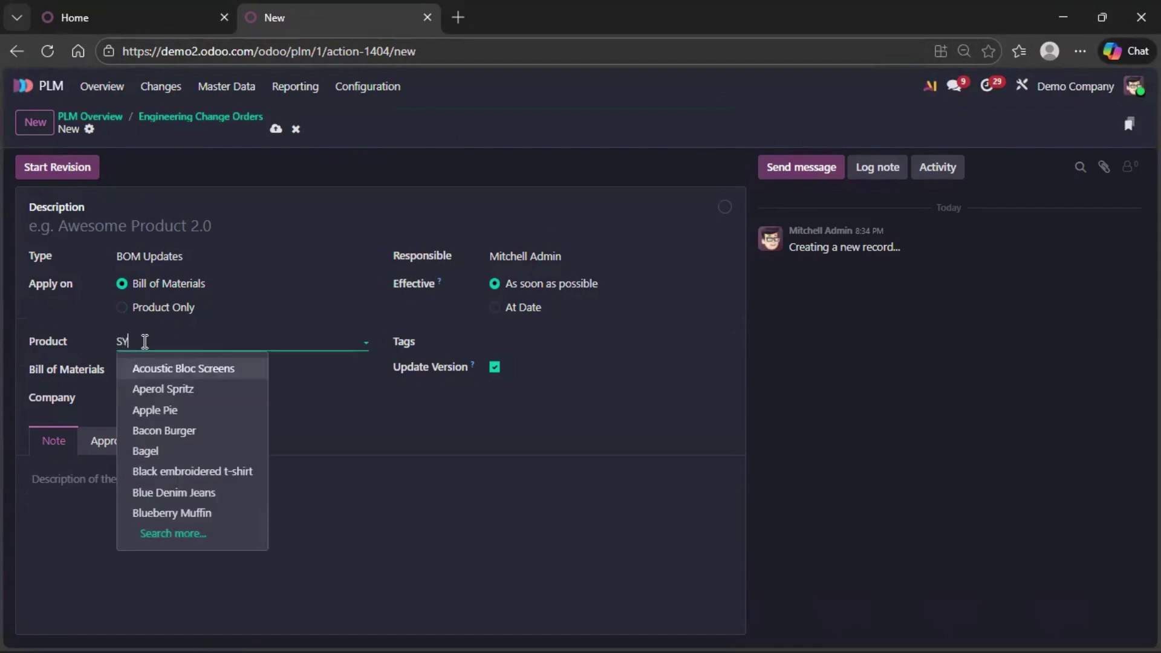
pyautogui.write('SY')
pyautogui.press('BackSpace')
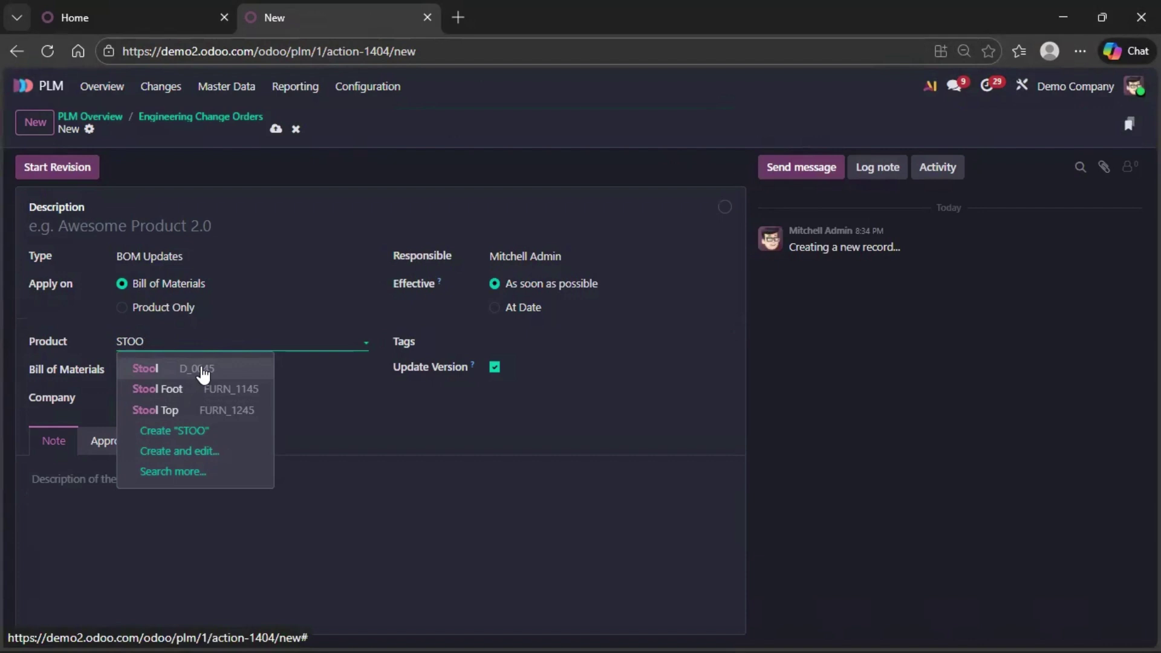
pyautogui.click(202, 370)
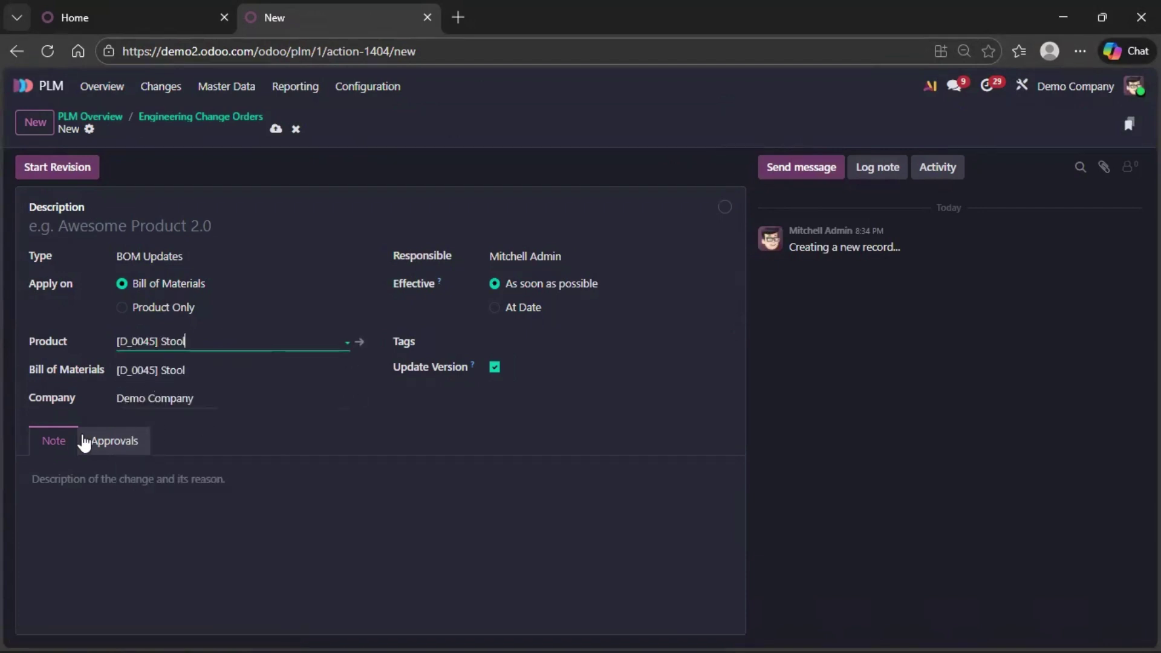
# Step: Enter PRODUCT UPDATION as the change order's note
pyautogui.click(82, 492)
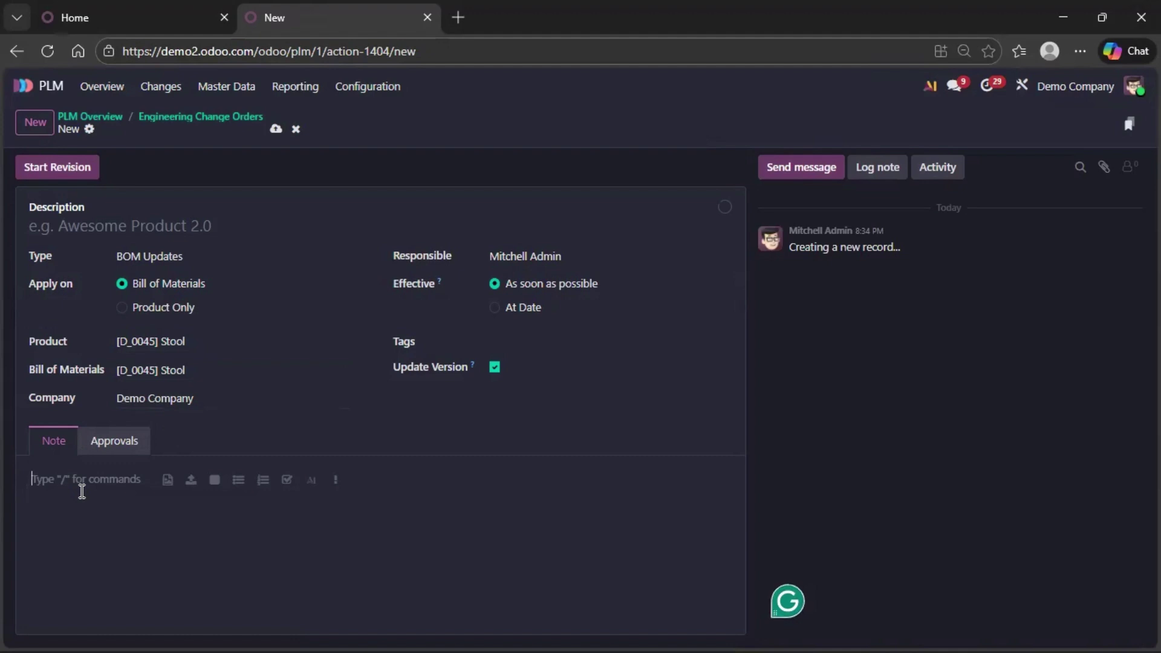
pyautogui.write('N')
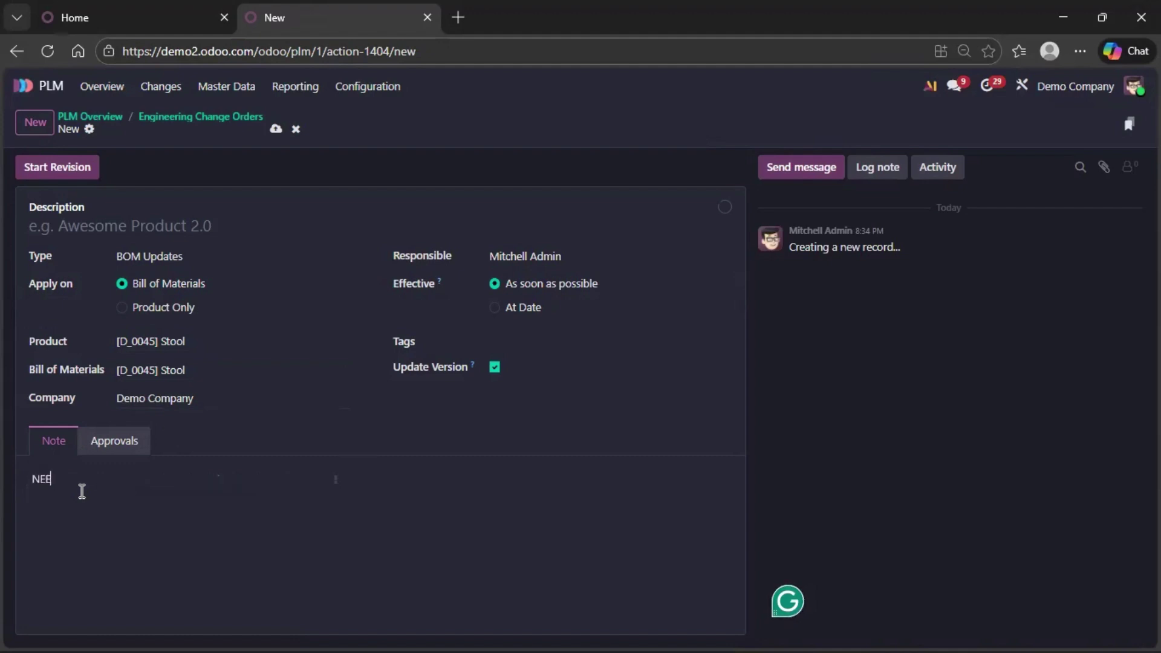
pyautogui.press('BackSpace')
pyautogui.write('PRODUCT')
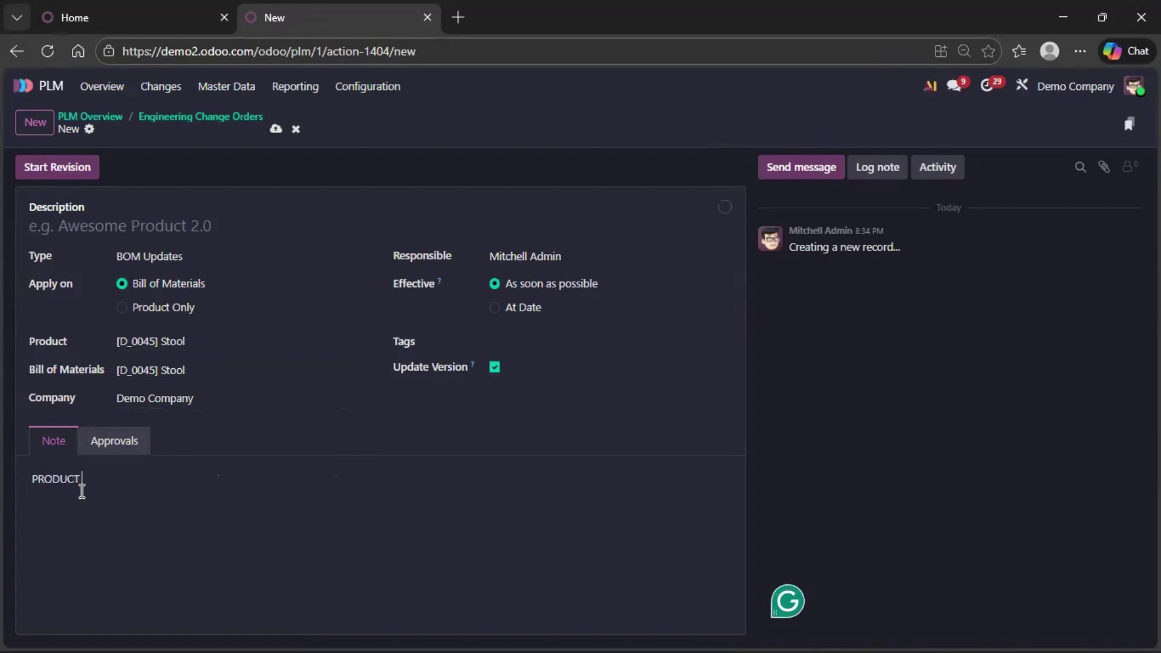
pyautogui.write(' UPDATION')
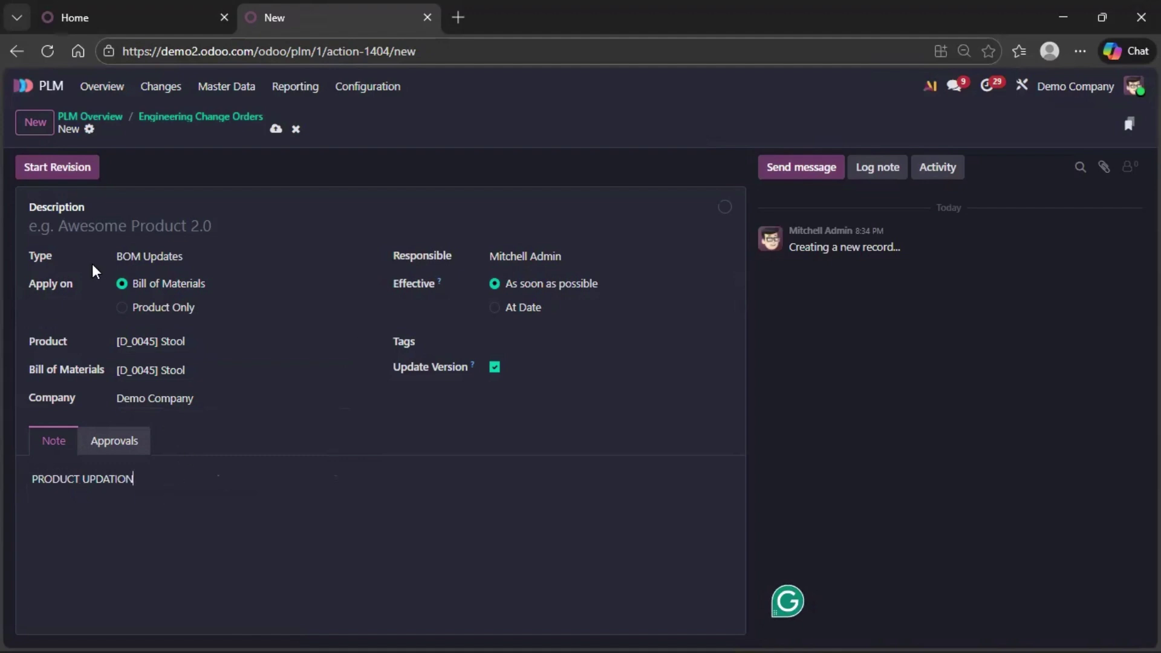
# Step: Enter STOOL V2 as the change order's description and start its revision
pyautogui.click(138, 224)
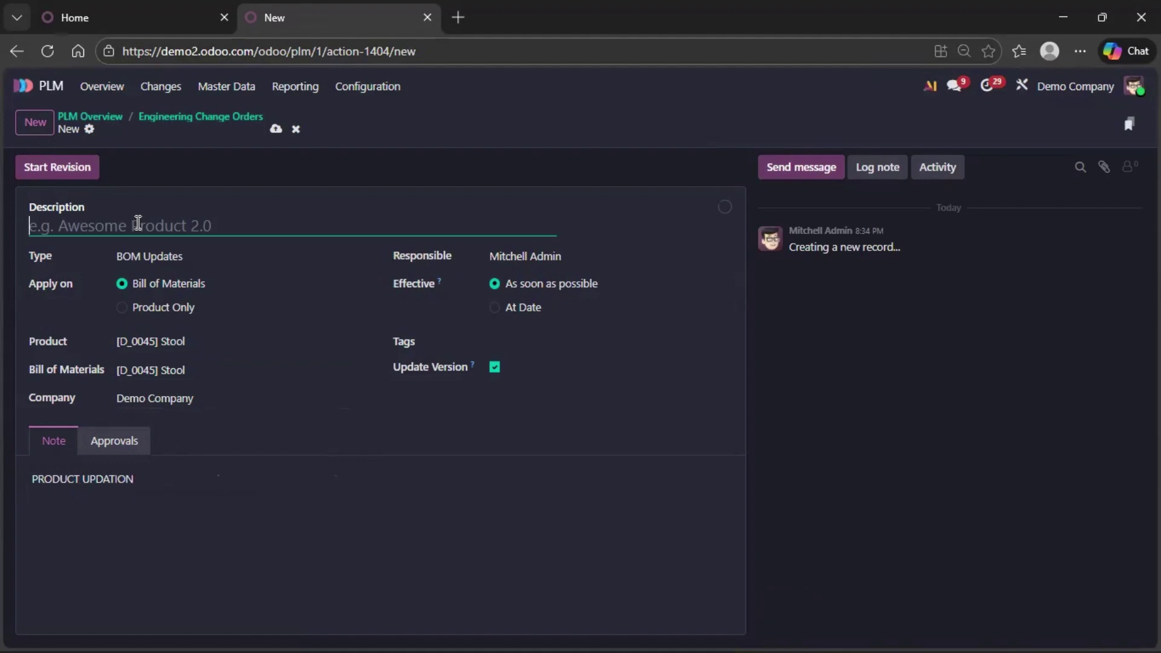
pyautogui.write('STOOL V2')
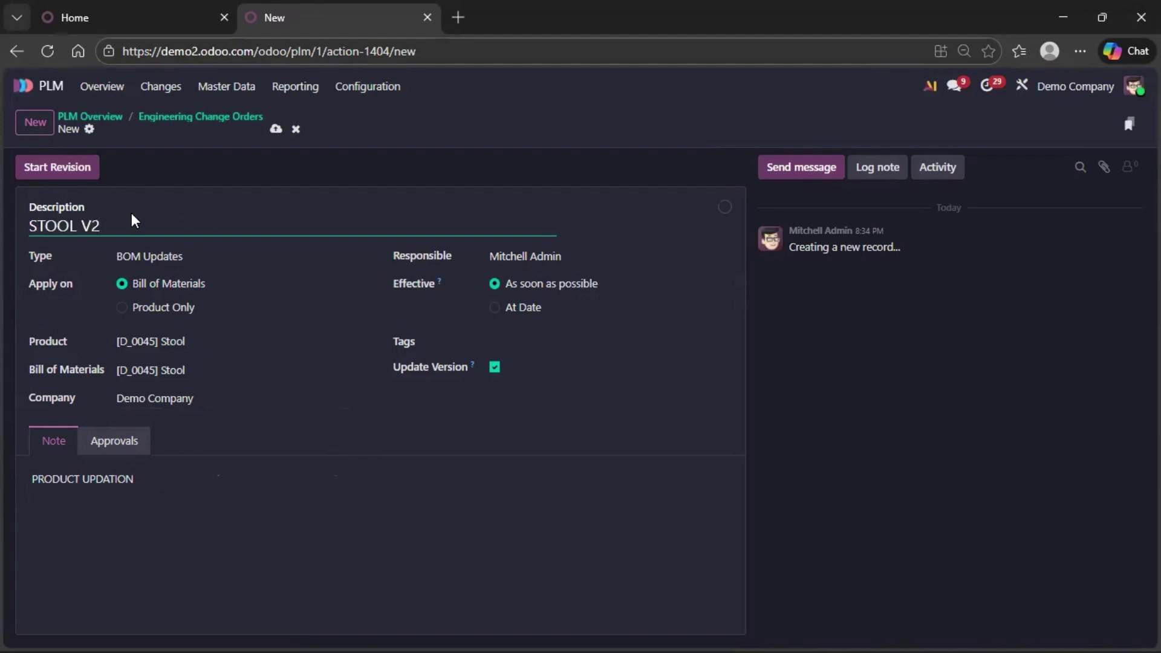
pyautogui.click(78, 163)
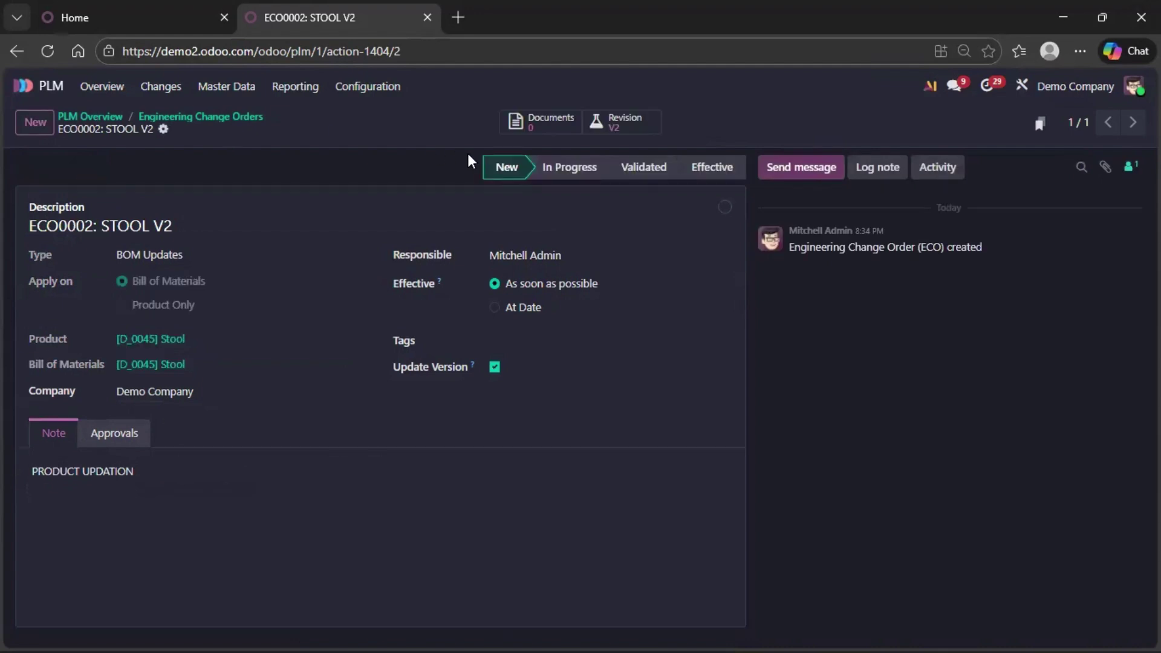
# Step: Move the change order to the In Progress stage and open its V2 revision of the bill of materials
pyautogui.click(551, 171)
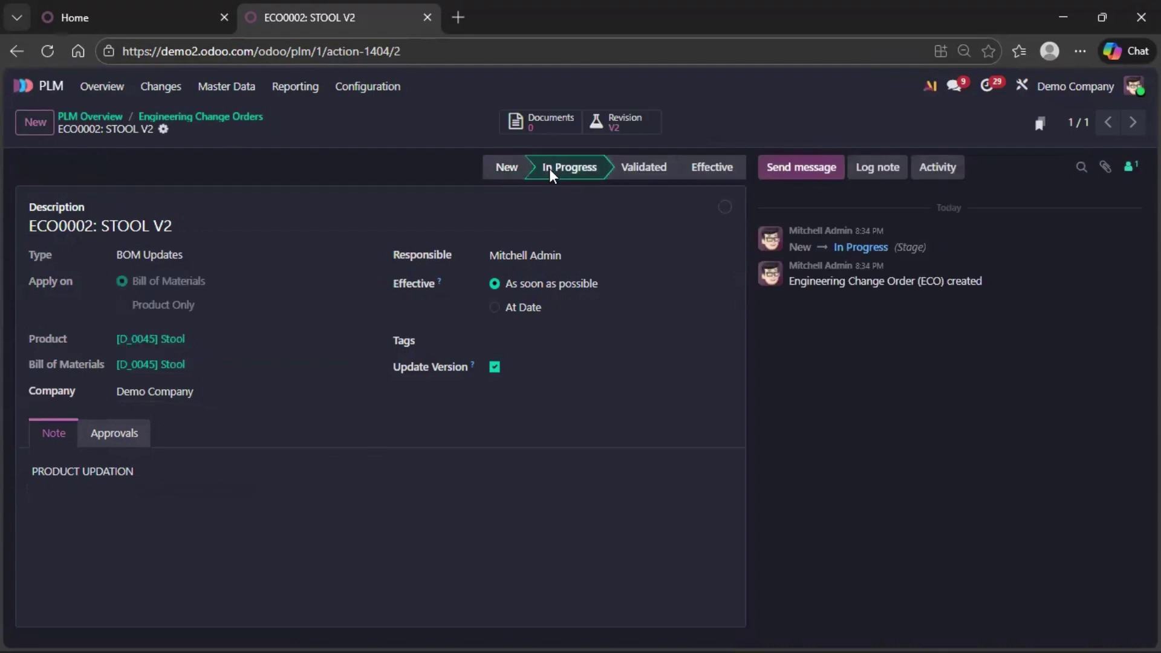
pyautogui.click(622, 132)
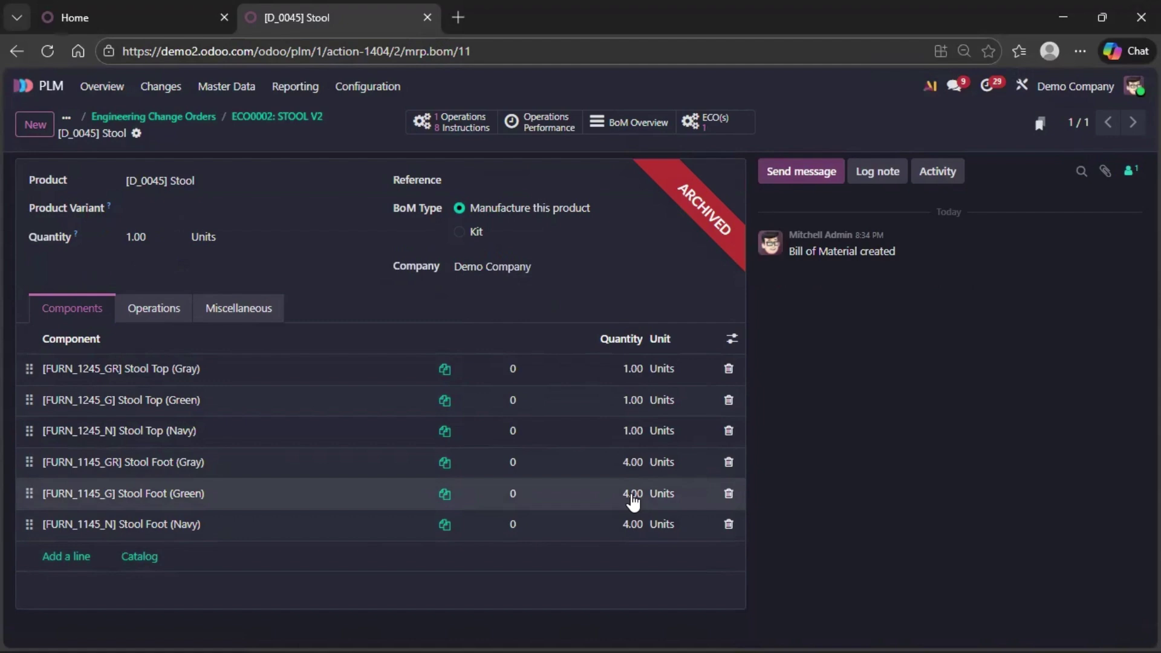
# Step: View the product record of the Stool Foot (Green) component, including its stock and usage, and return to the revised bill of materials
pyautogui.click(141, 496)
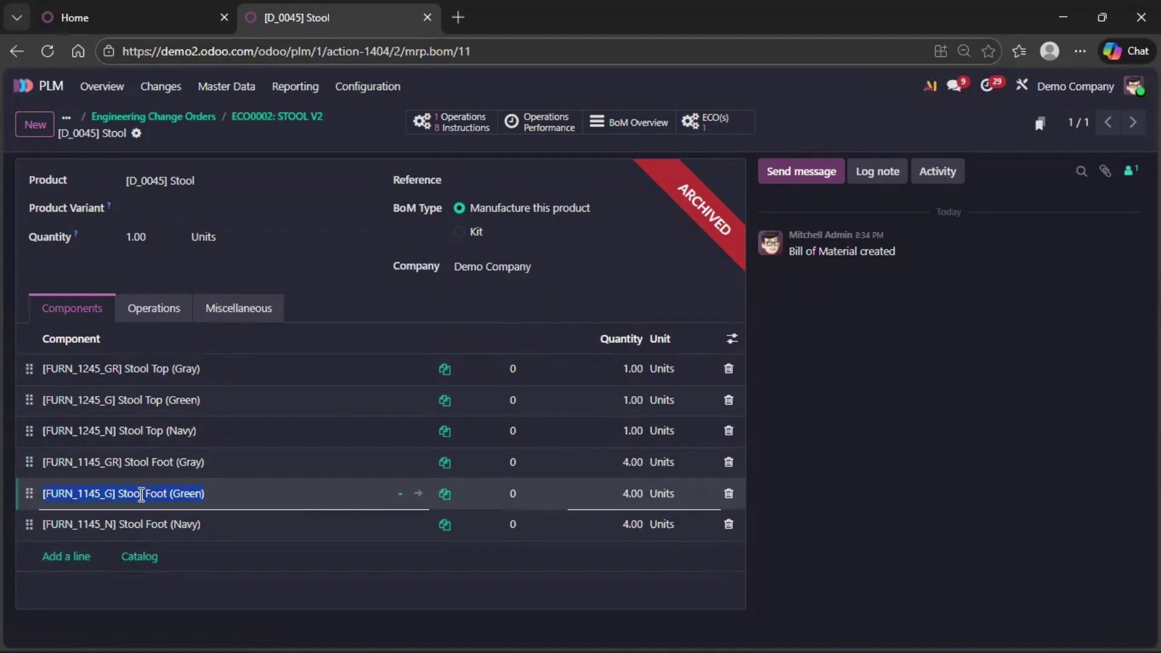
pyautogui.click(418, 494)
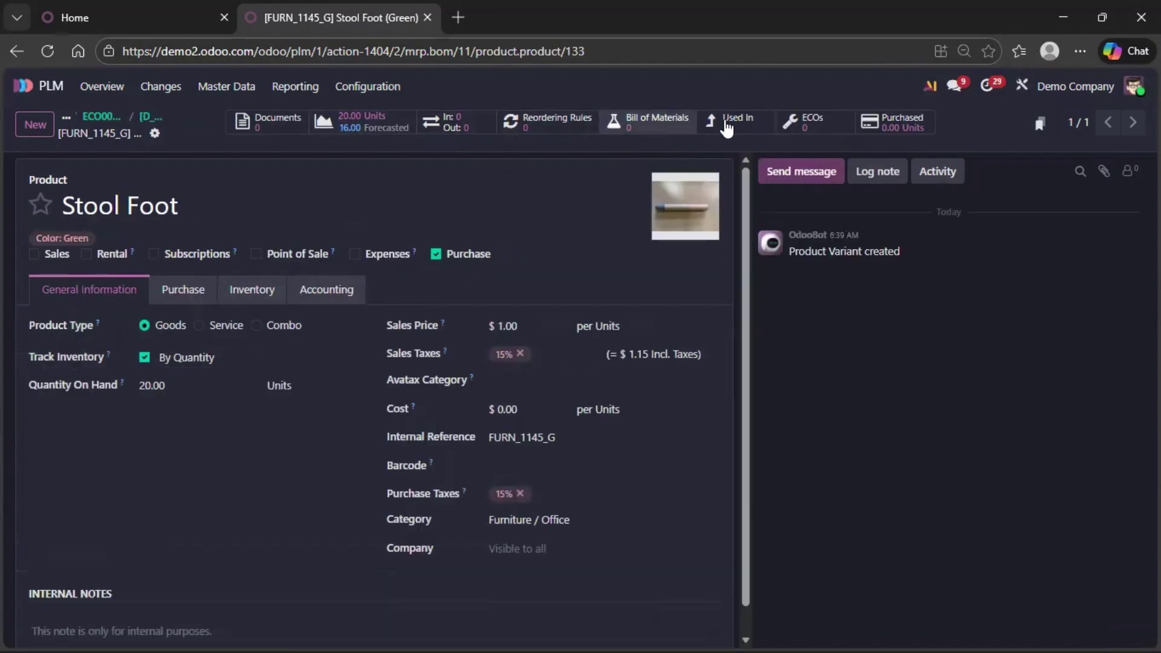
pyautogui.click(155, 114)
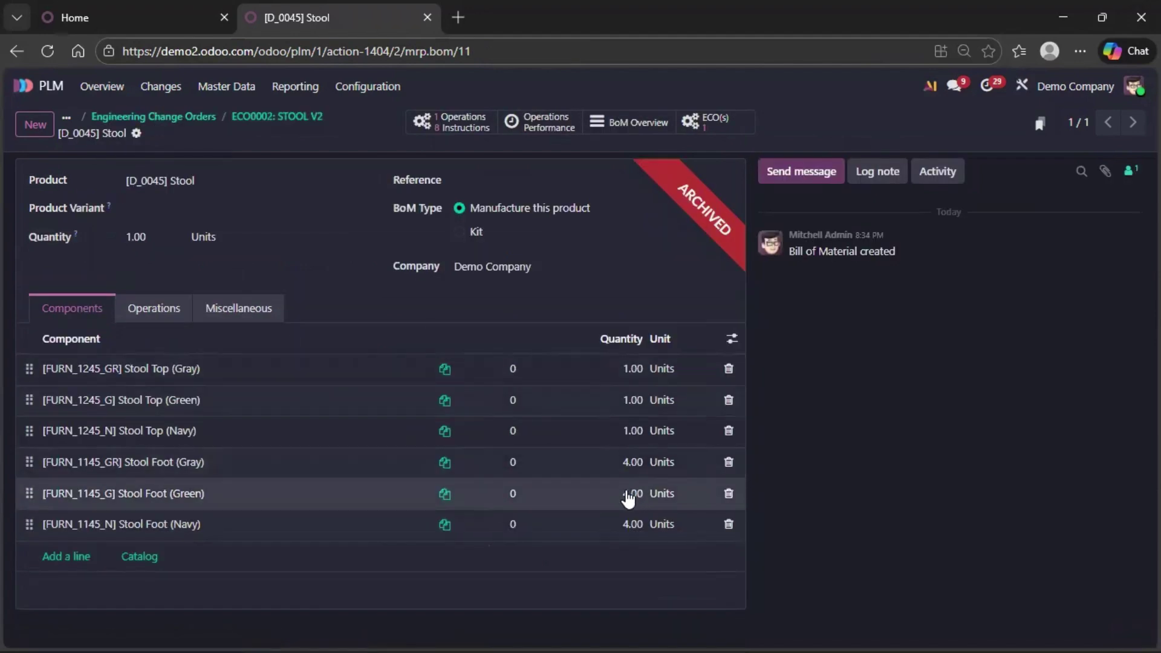
# Step: Set the quantities of the Stool Foot (Green) and Stool Foot (Navy) components to 5 each and save the revised bill of materials
pyautogui.click(628, 495)
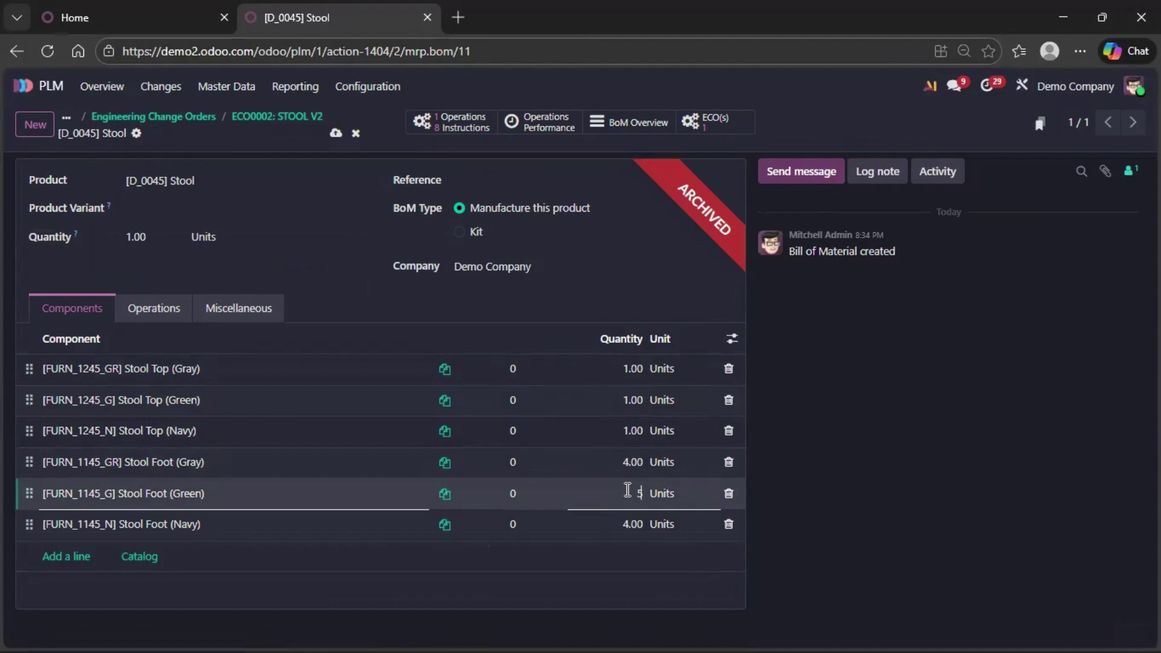
pyautogui.click(633, 524)
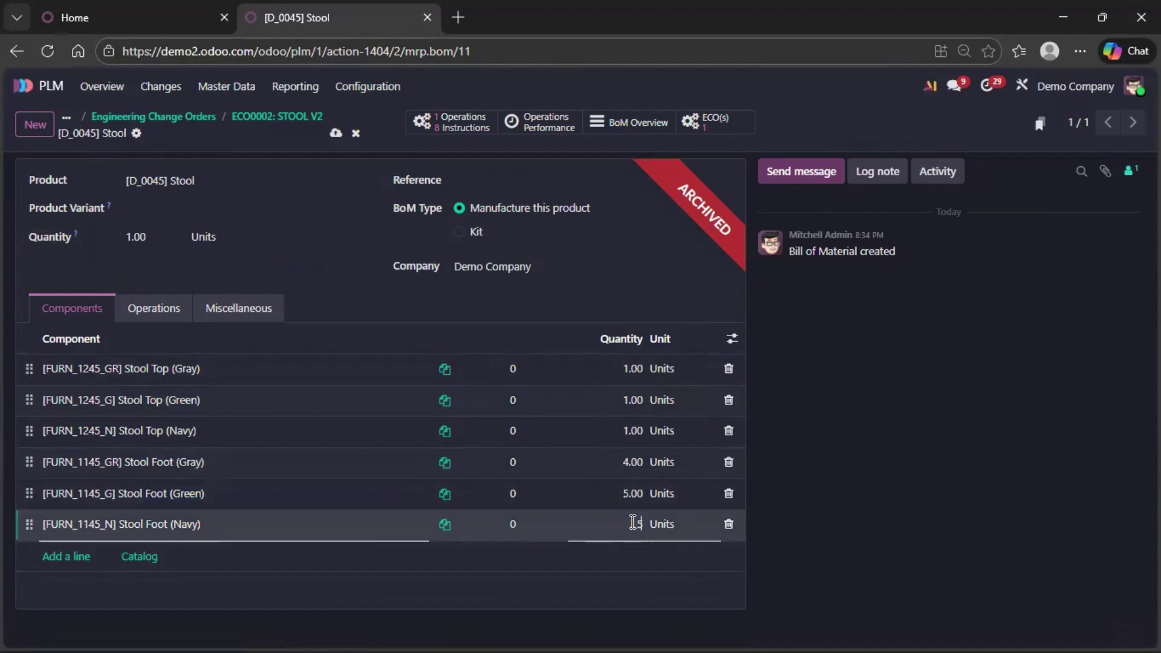
pyautogui.click(334, 134)
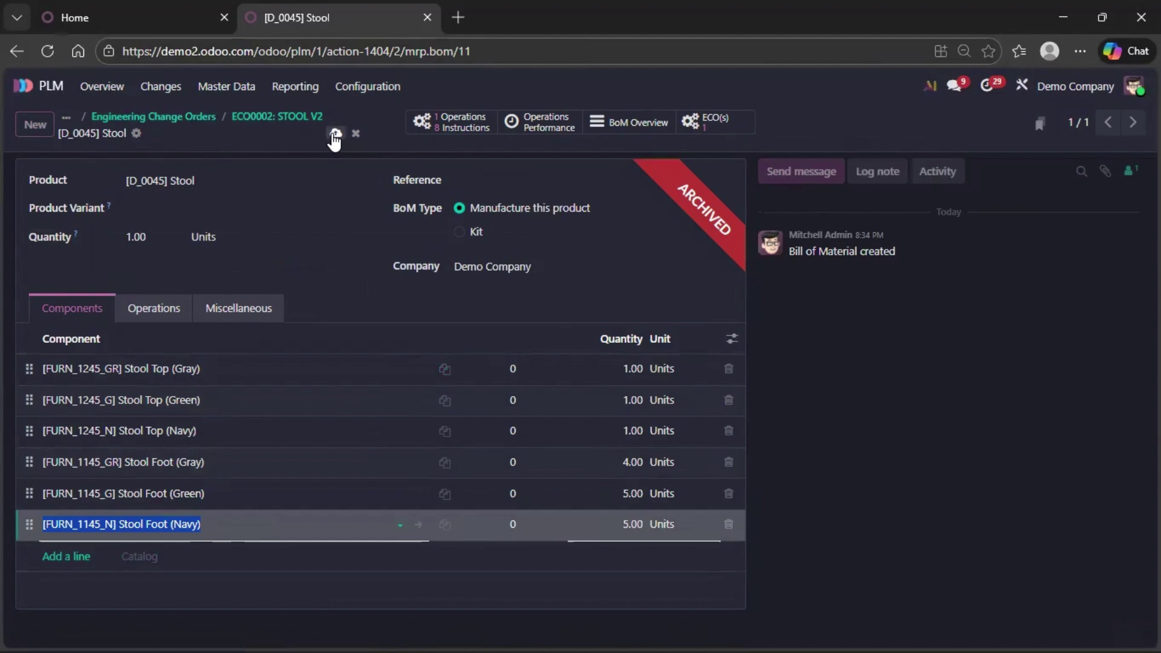
# Step: Return to the STOOL V2 change order, move it to the Validated stage and apply its changes
pyautogui.click(292, 120)
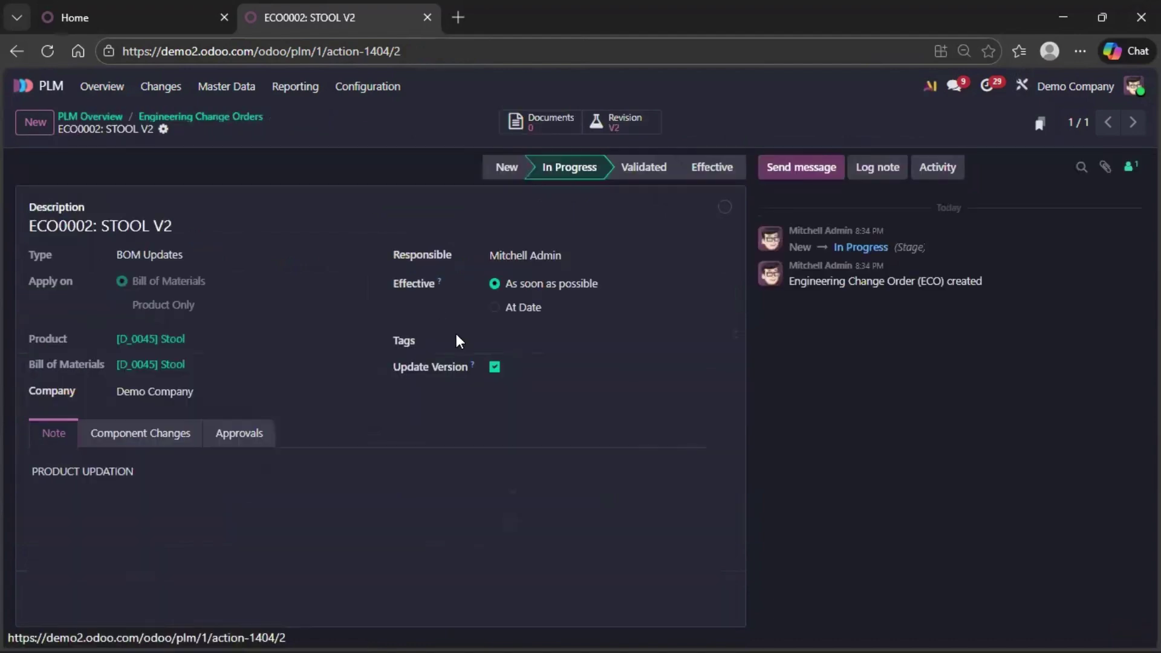
pyautogui.click(643, 169)
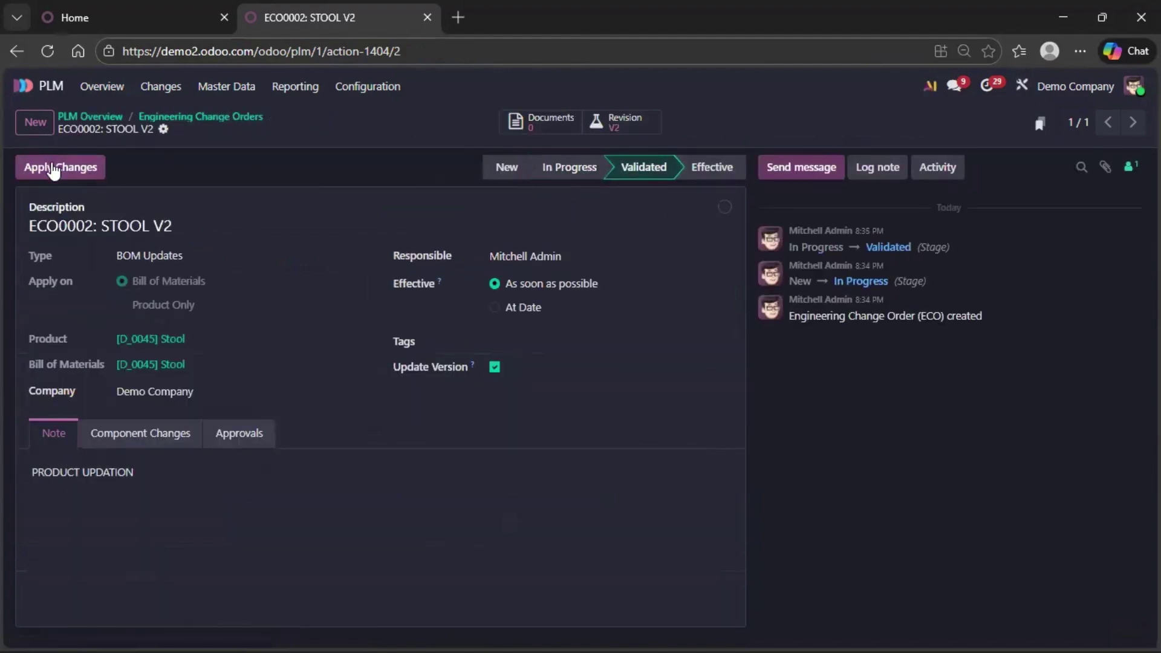
pyautogui.click(53, 170)
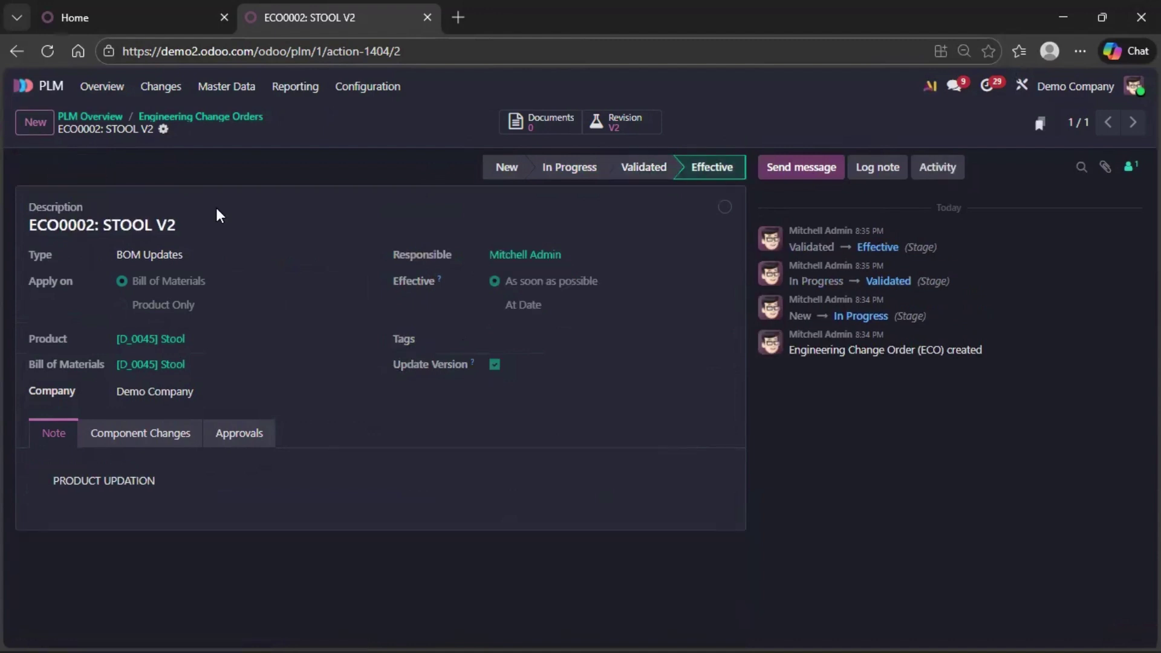
# Step: Open the Stool (Green) manufacturing order in the Manufacturing app and update it to the revised bill of materials
pyautogui.click(40, 85)
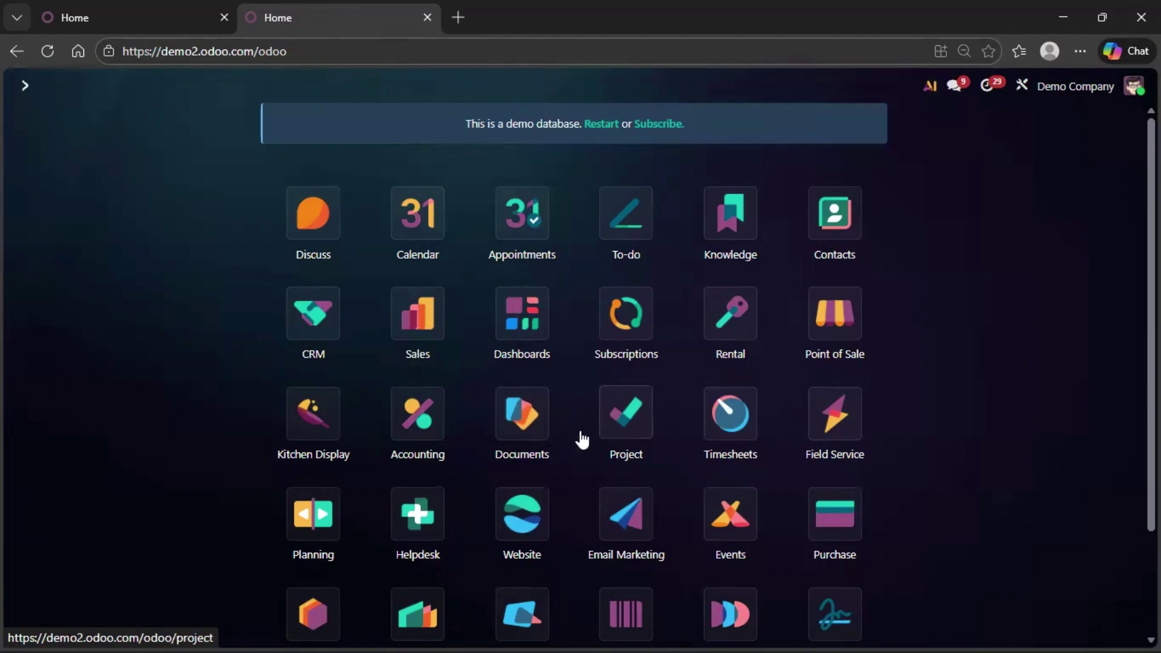
pyautogui.scroll(-2, 582, 440)
pyautogui.click(417, 482)
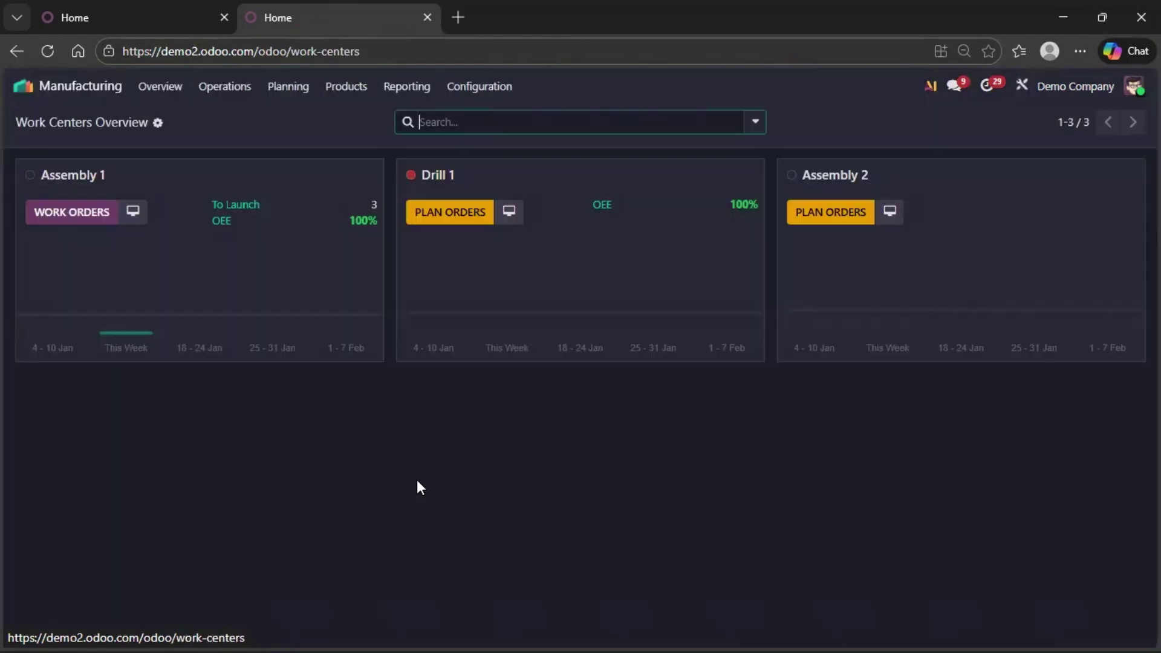
pyautogui.click(221, 92)
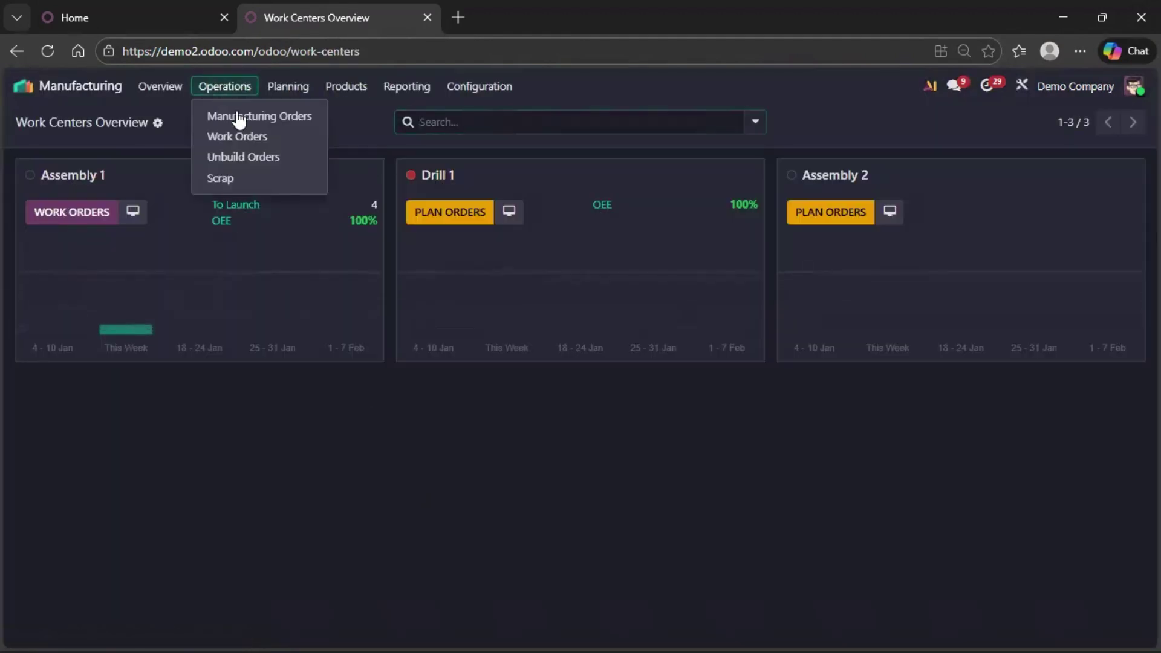
pyautogui.click(260, 117)
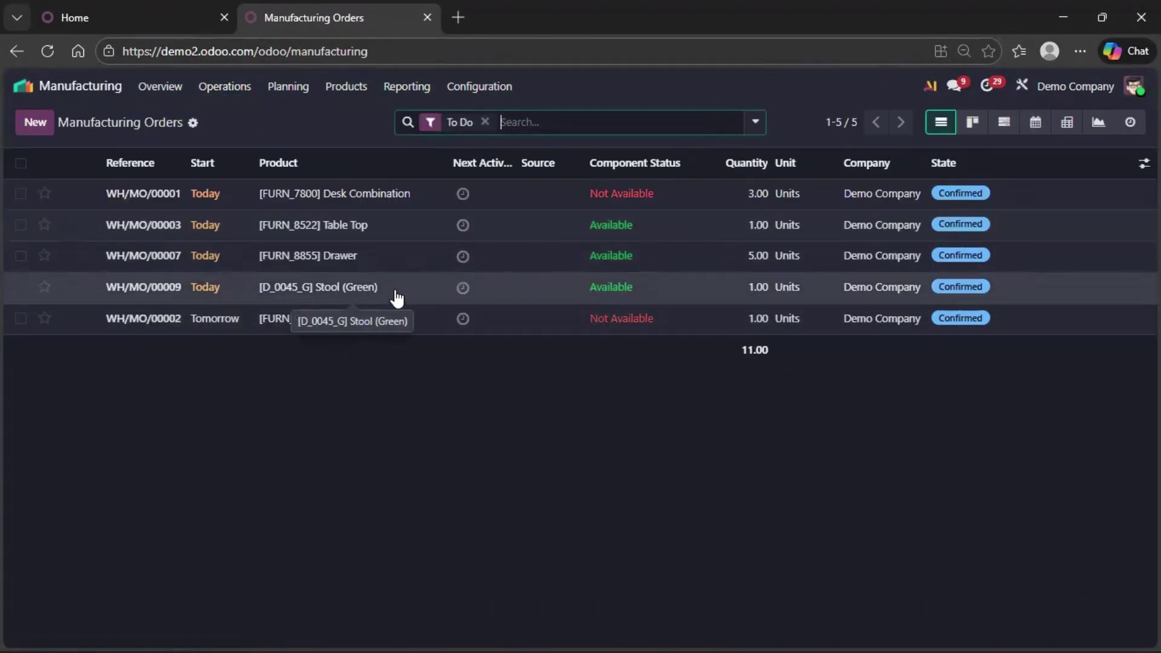
pyautogui.click(394, 290)
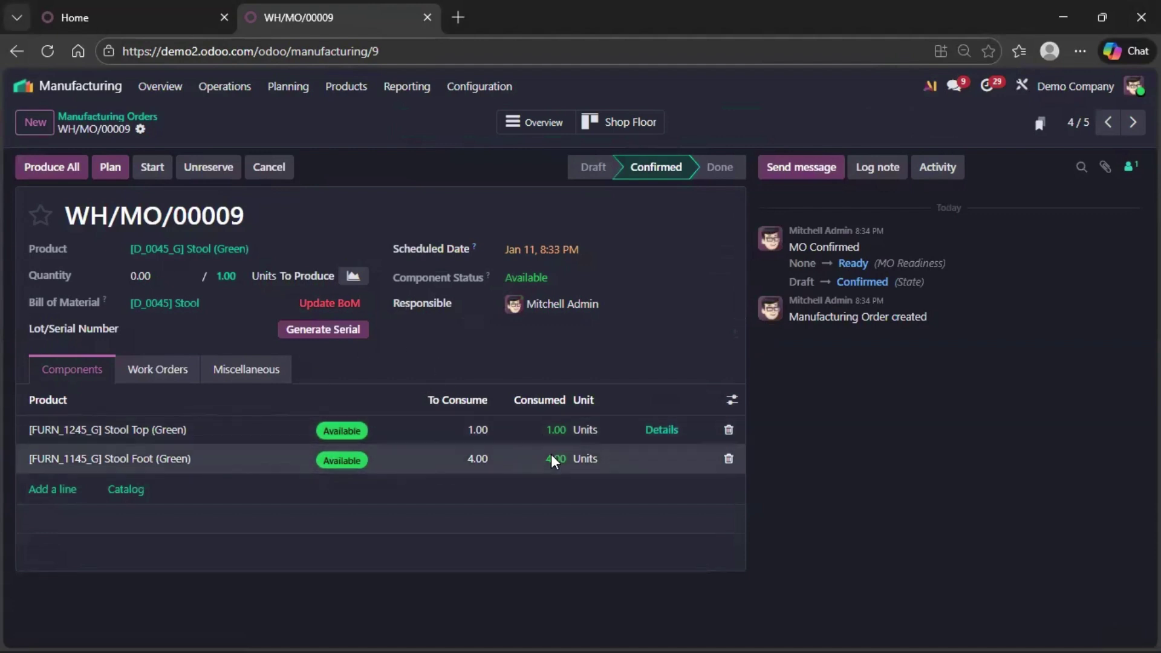
pyautogui.click(323, 305)
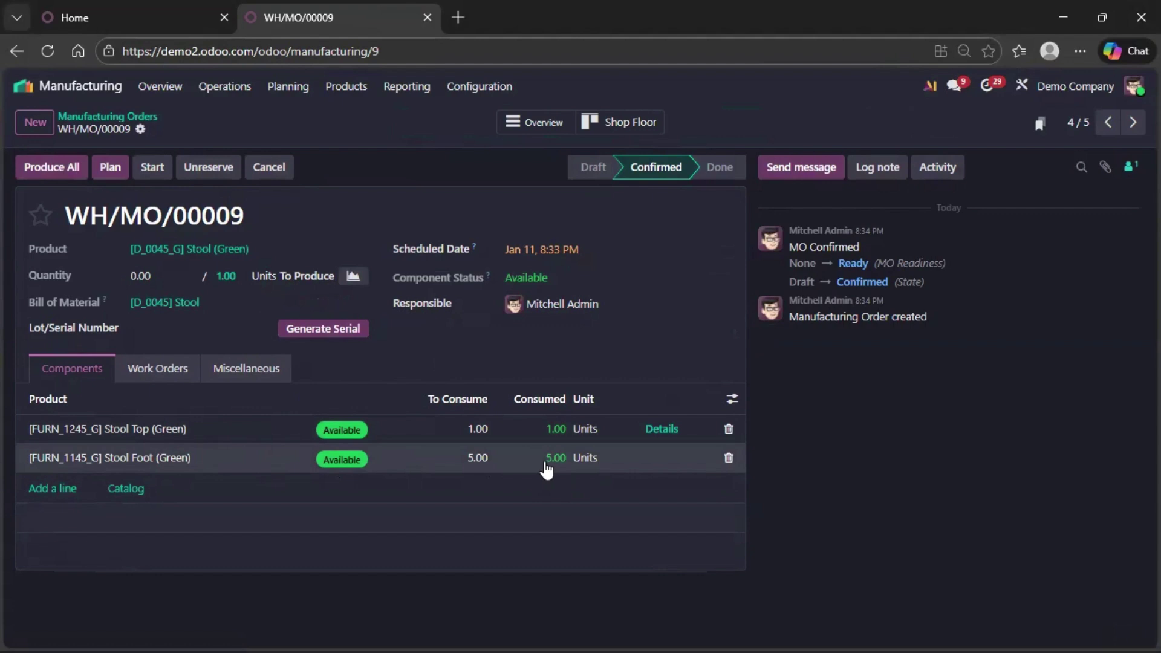
# Step: Plan the Stool (Green) manufacturing order and generate a serial number for the finished stool
pyautogui.click(104, 170)
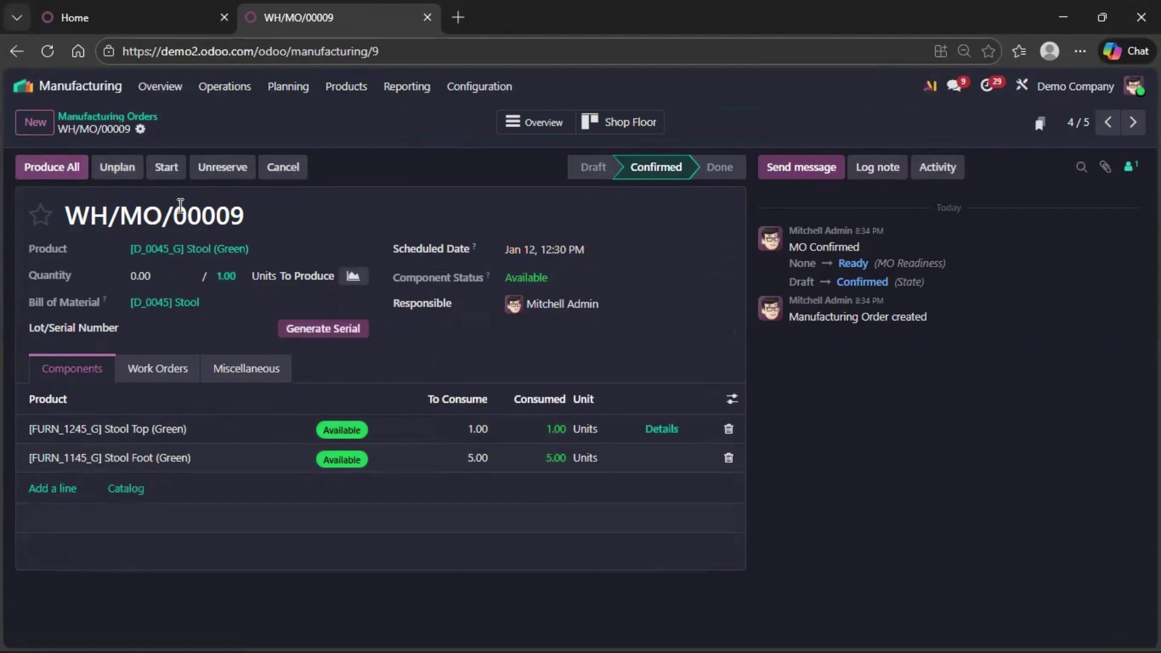
pyautogui.click(291, 330)
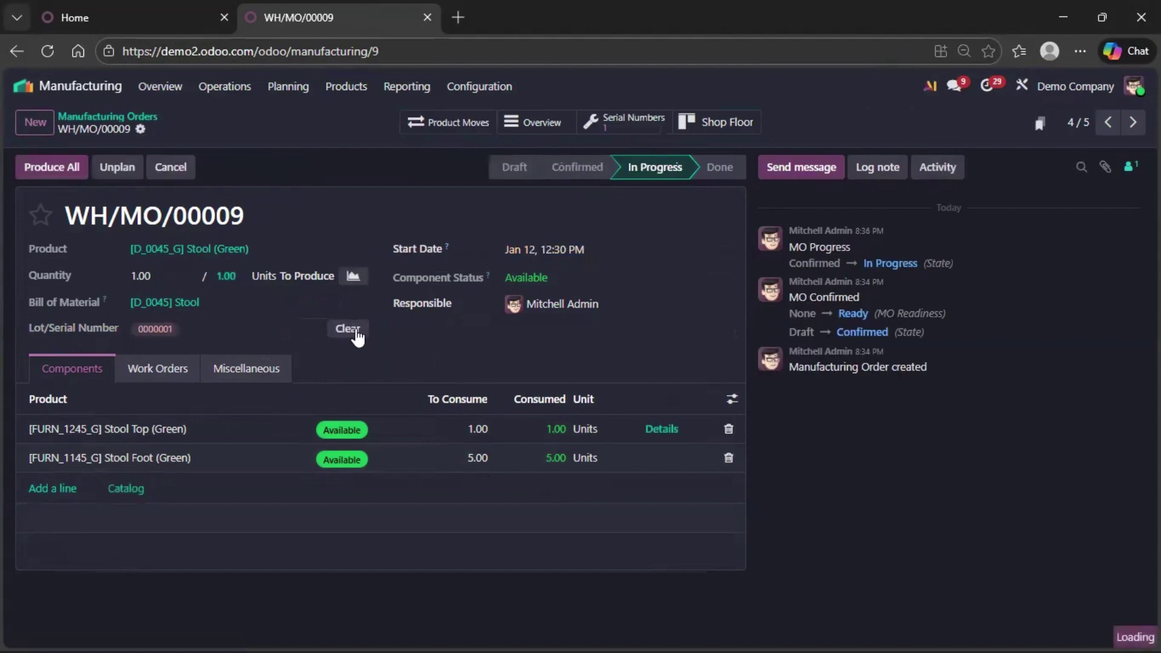
# Step: Try to produce the full quantity of the Stool (Green) order and go back to the manufacturing orders list
pyautogui.click(55, 169)
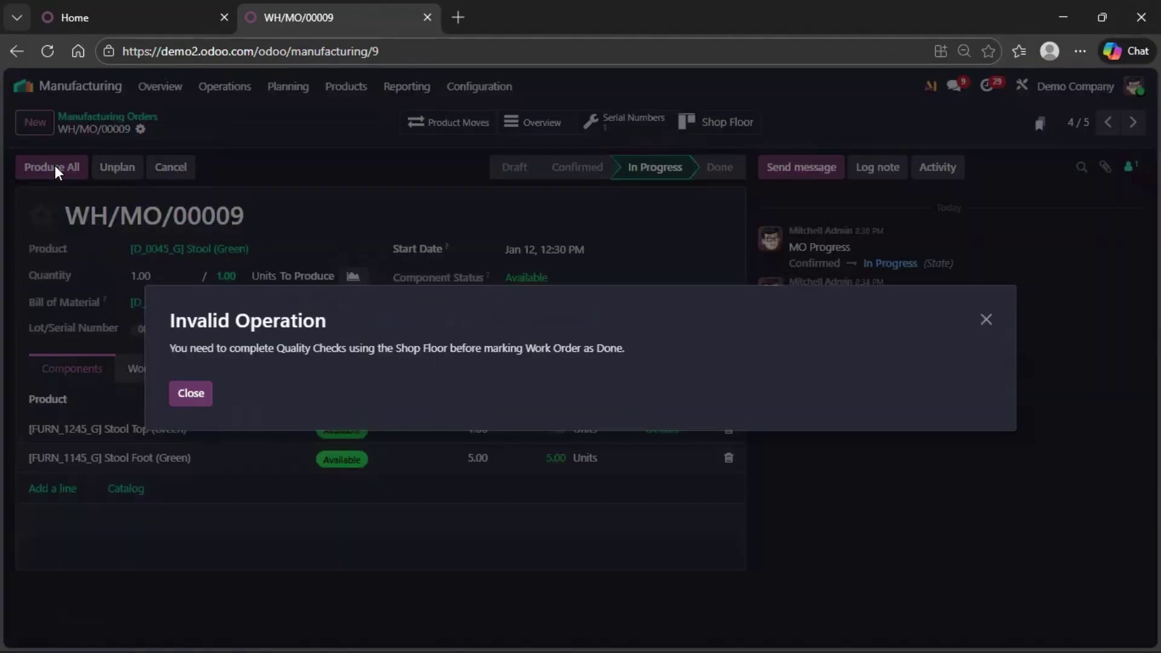
pyautogui.click(203, 394)
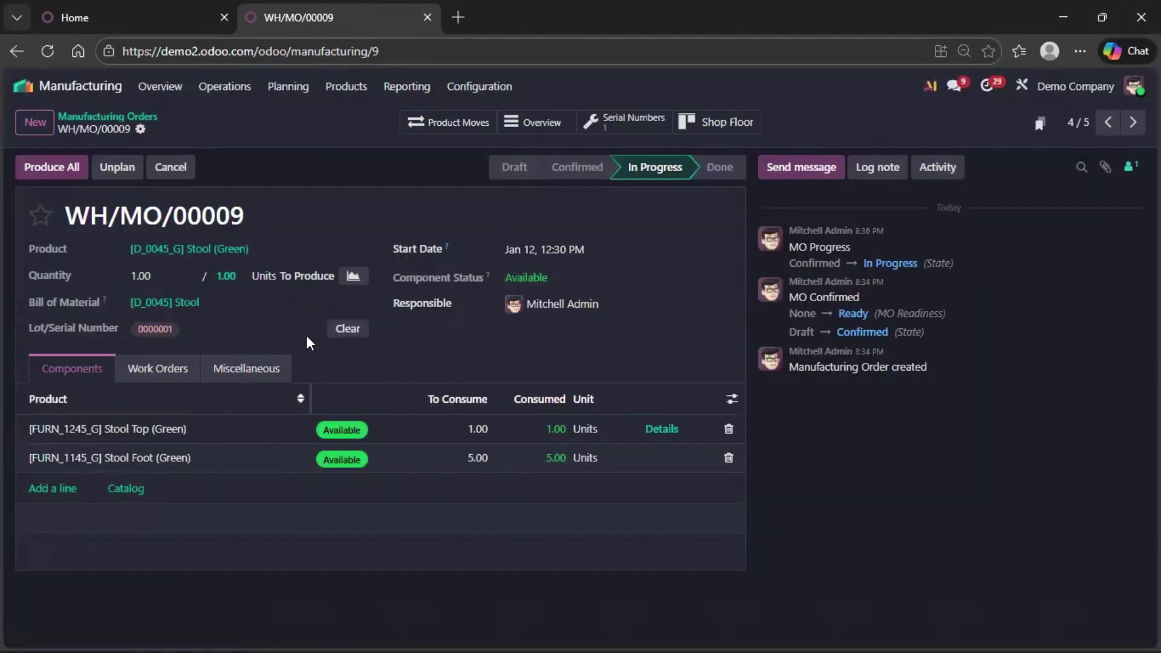
pyautogui.click(150, 117)
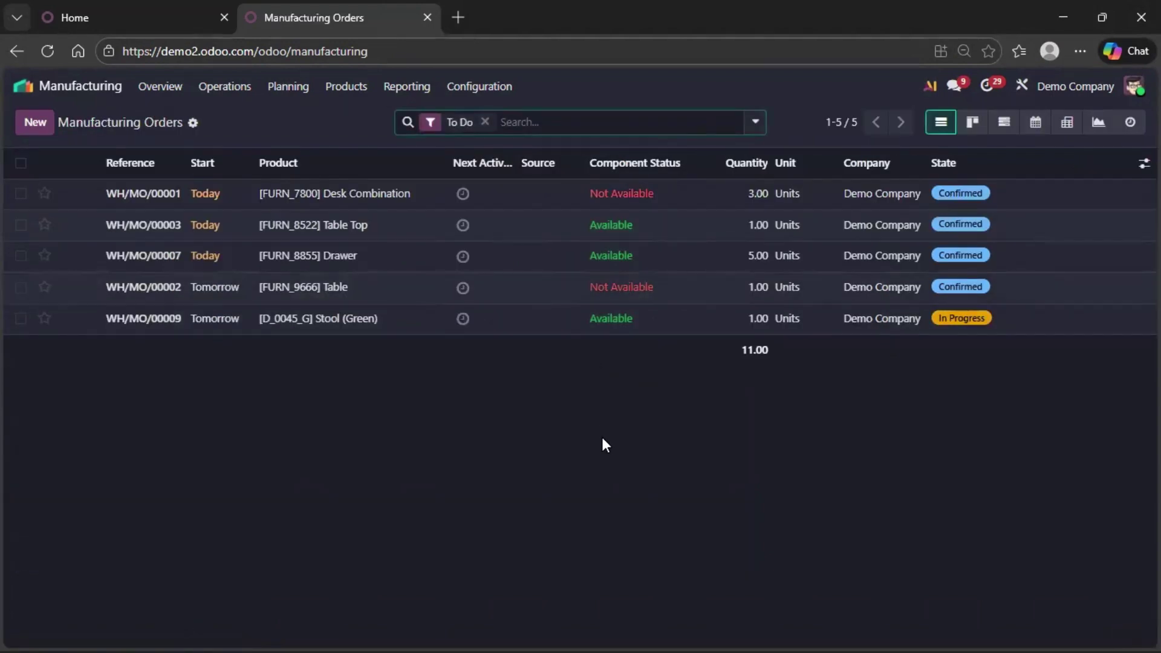